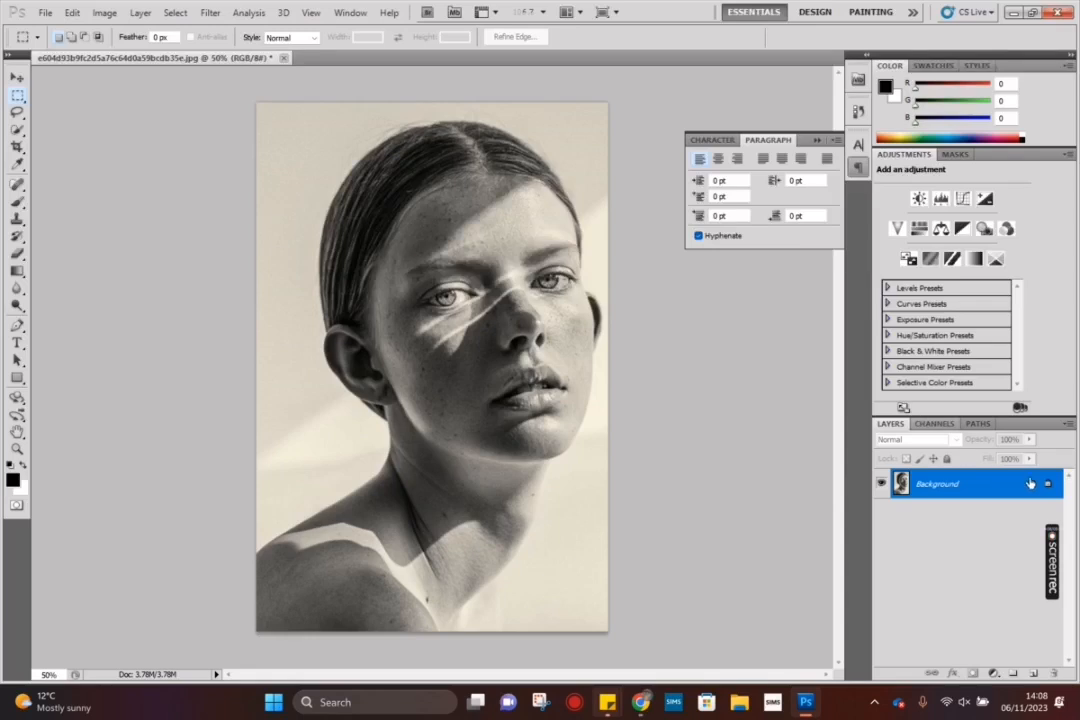
Step: Convert the locked Background into an editable layer named Layer 0 in Normal mode at 100% opacity
double_click(1047, 487)
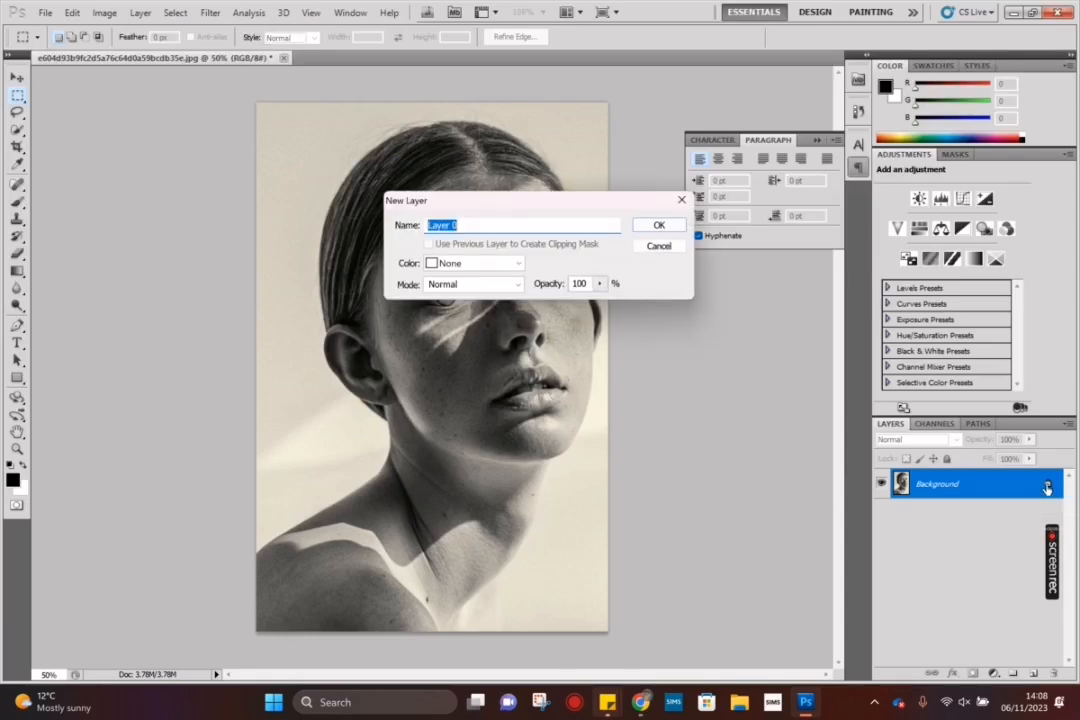
left_click(651, 224)
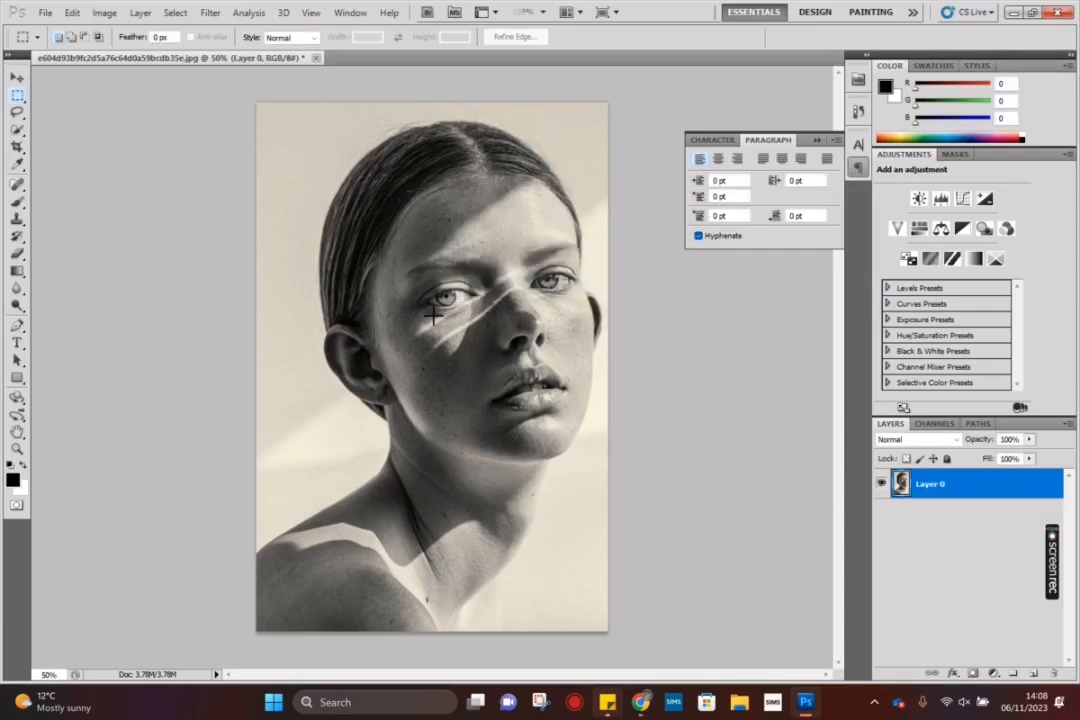
Step: Draw a rectangle shape with the unfilled outline style across the woman's forehead and eyes
left_click(17, 378)
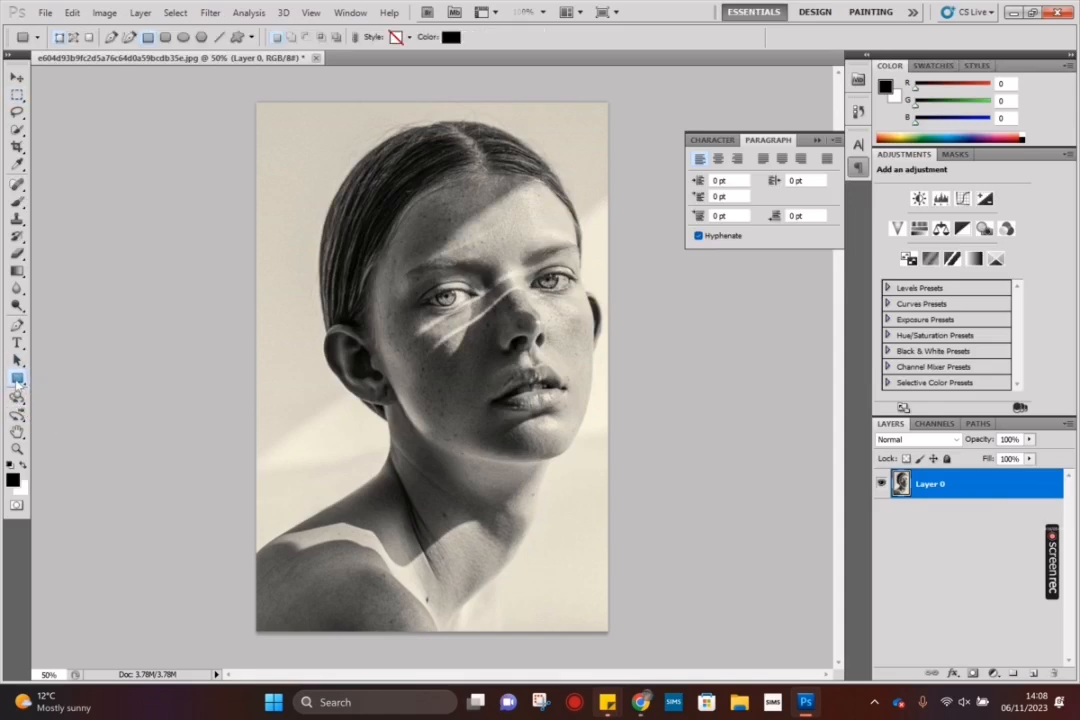
left_click(399, 38)
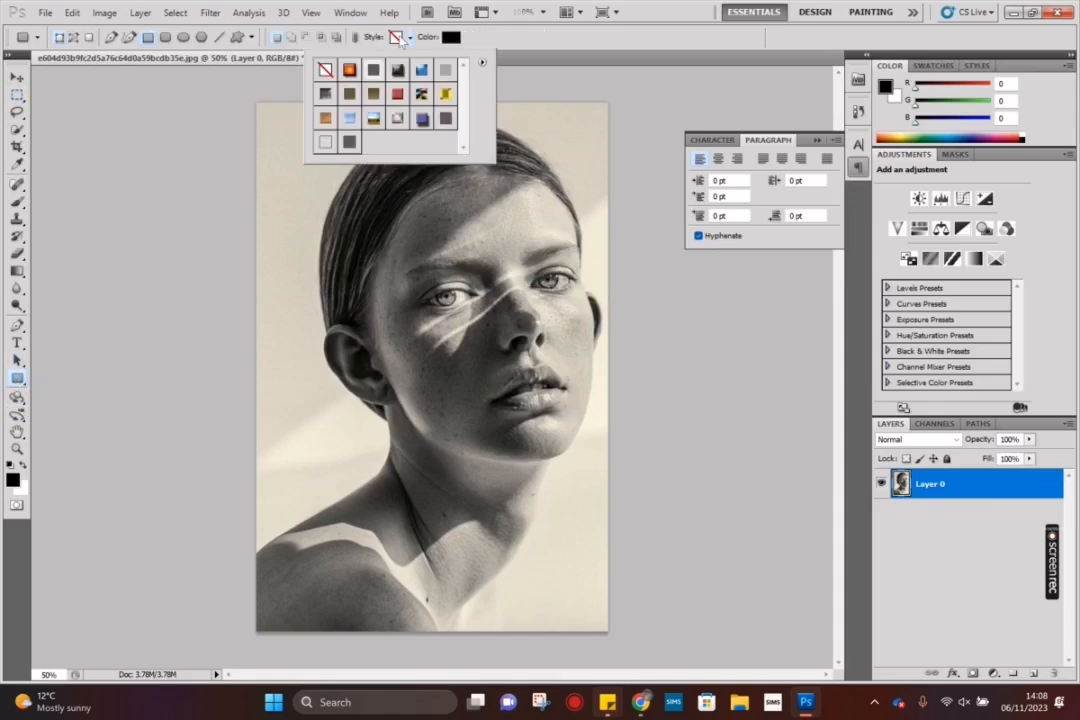
left_click(322, 145)
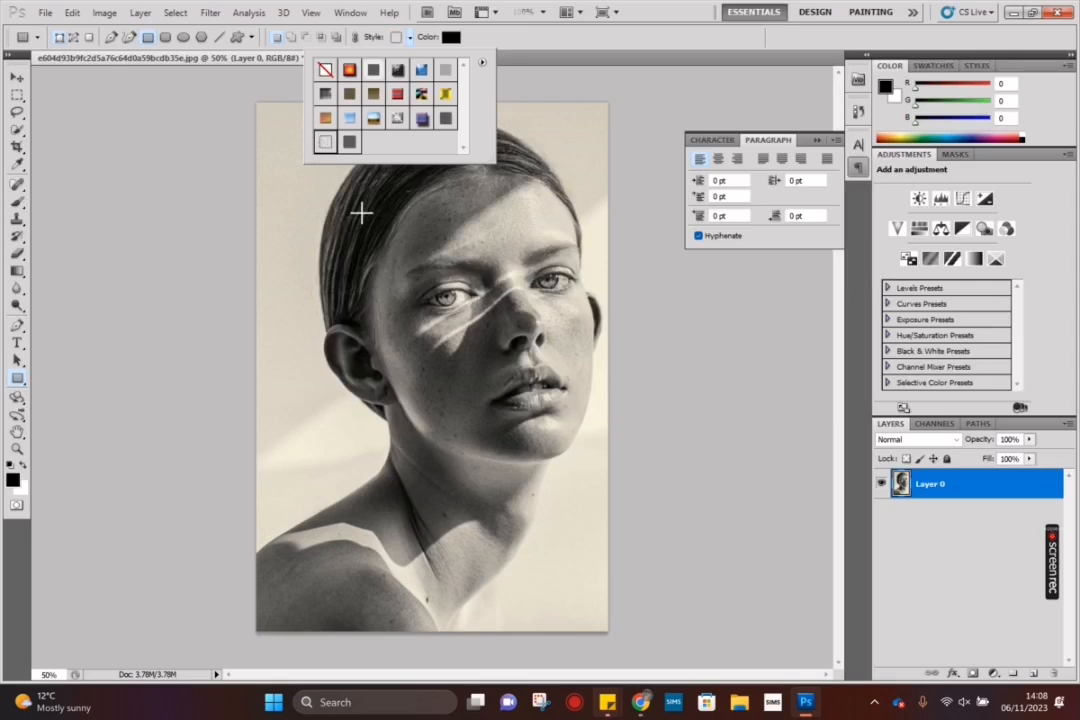
left_click(354, 180)
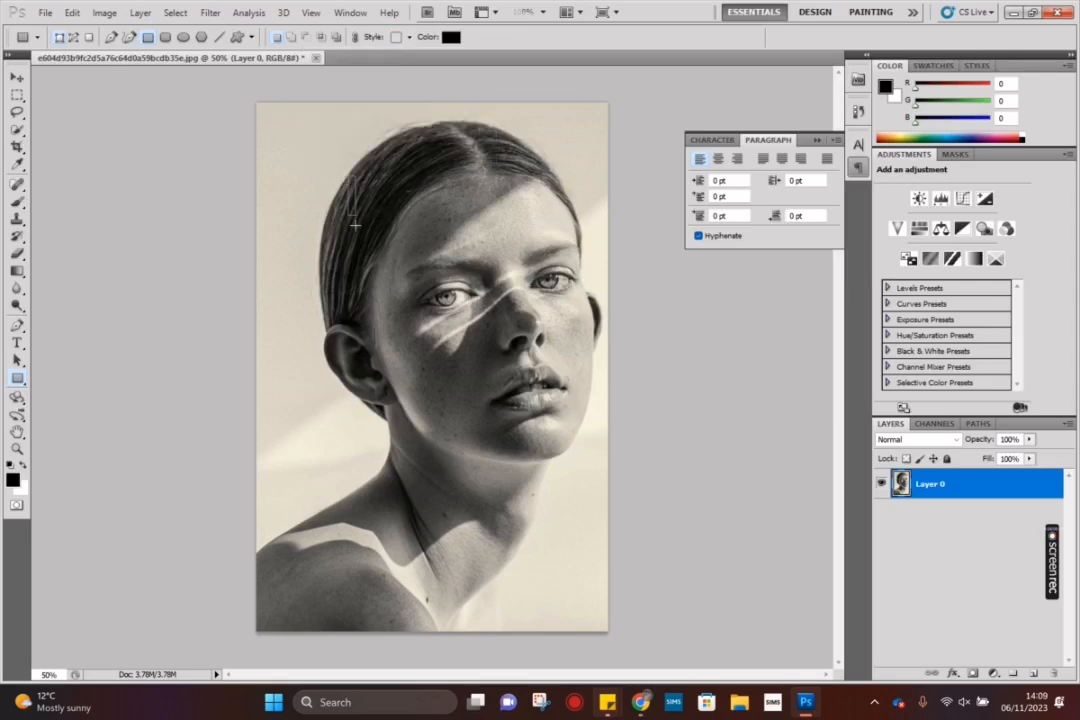
mouse_move(348, 176)
left_mouse_down()
mouse_move(428, 266)
mouse_move(545, 285)
mouse_move(612, 313)
mouse_move(603, 300)
left_mouse_up()
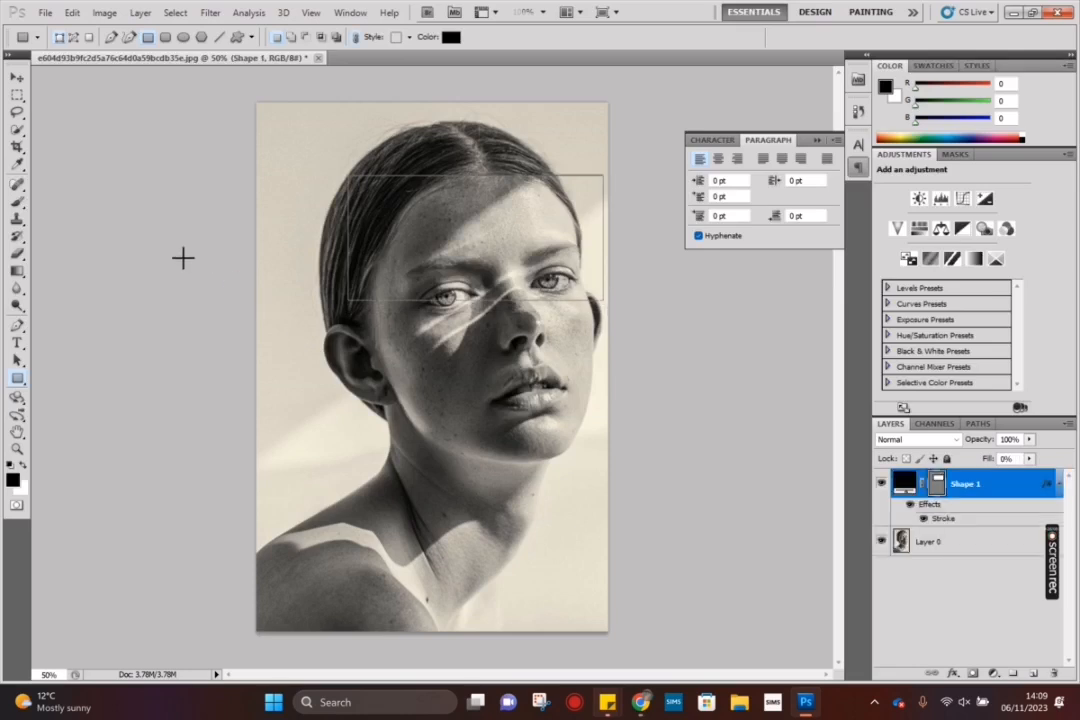
Step: Start a text area inside the rectangle and set the font size to 48 pt
left_click(18, 344)
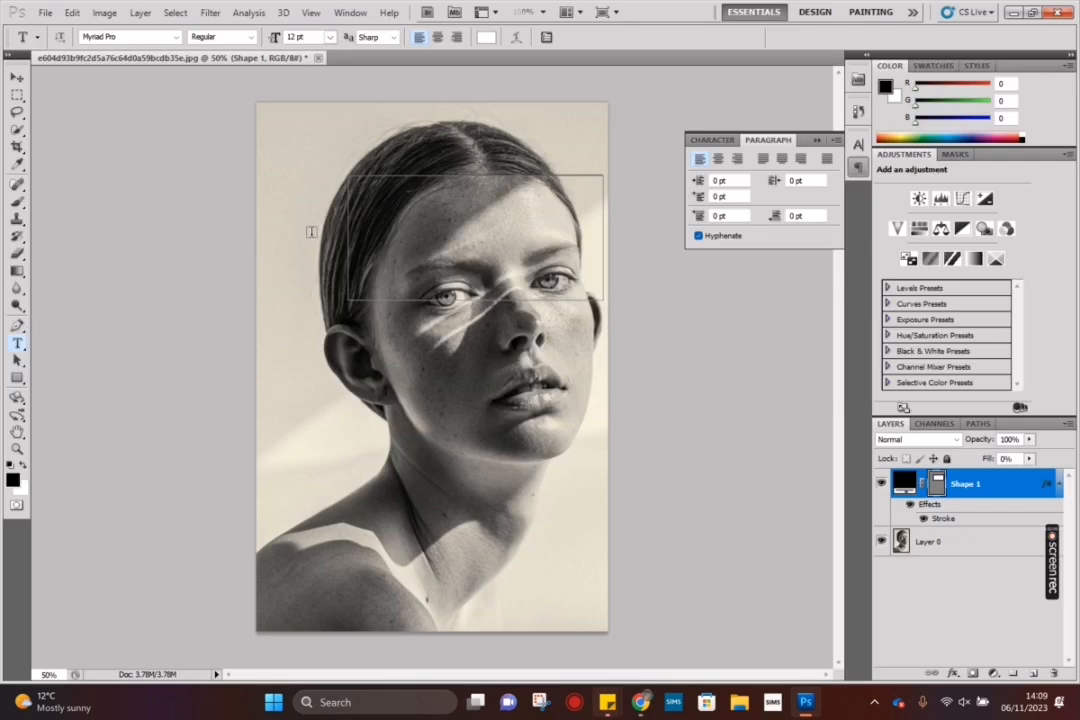
left_click(381, 200)
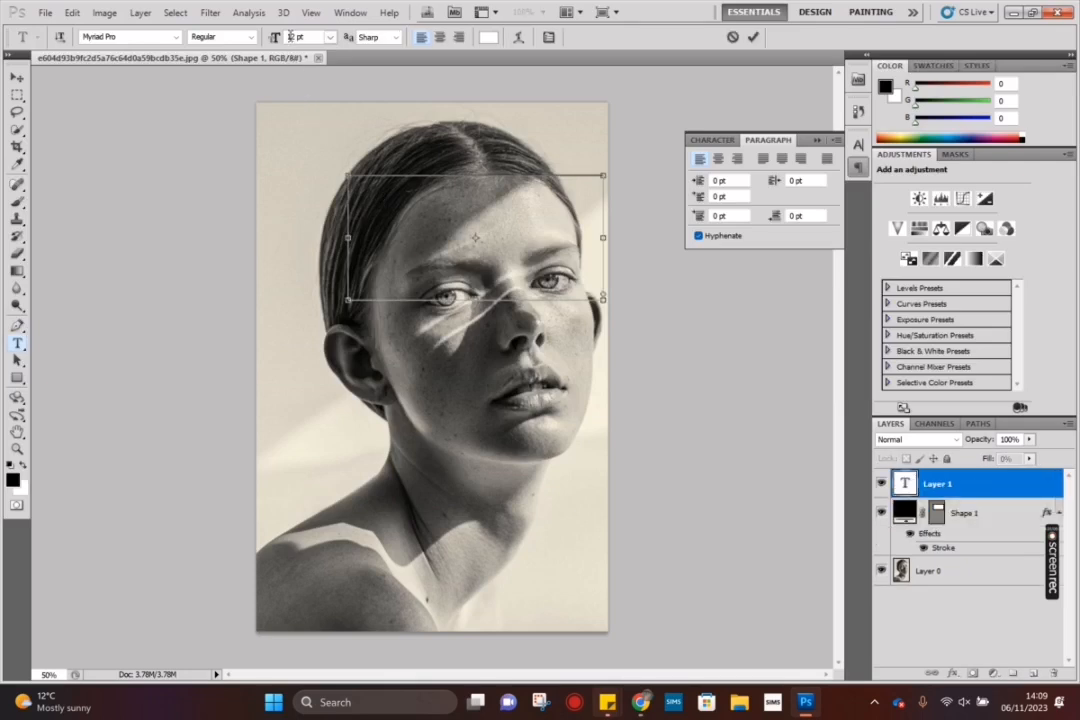
left_click(330, 37)
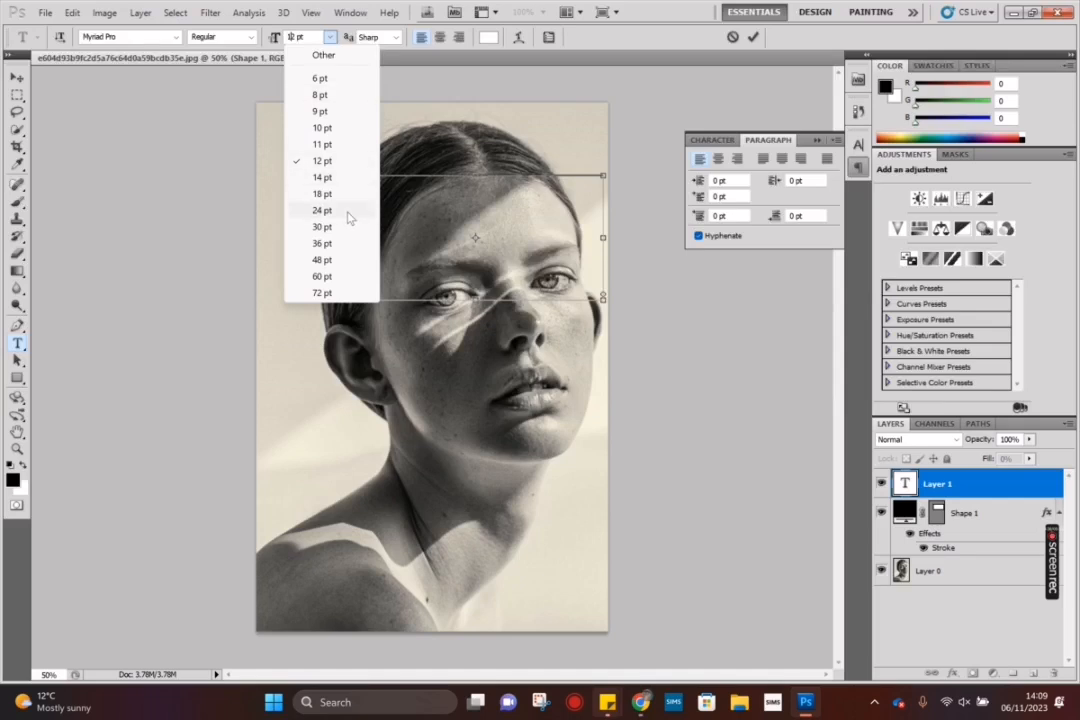
left_click(321, 260)
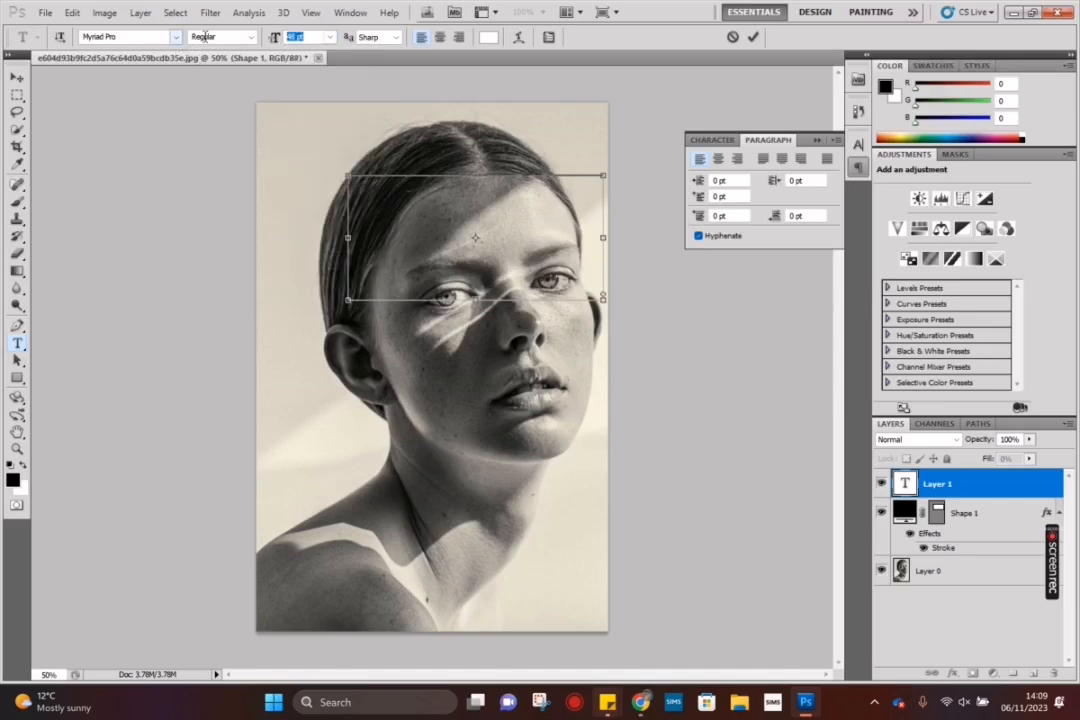
Step: Set the font of the new text to Arial
left_click(146, 38)
left_click(176, 38)
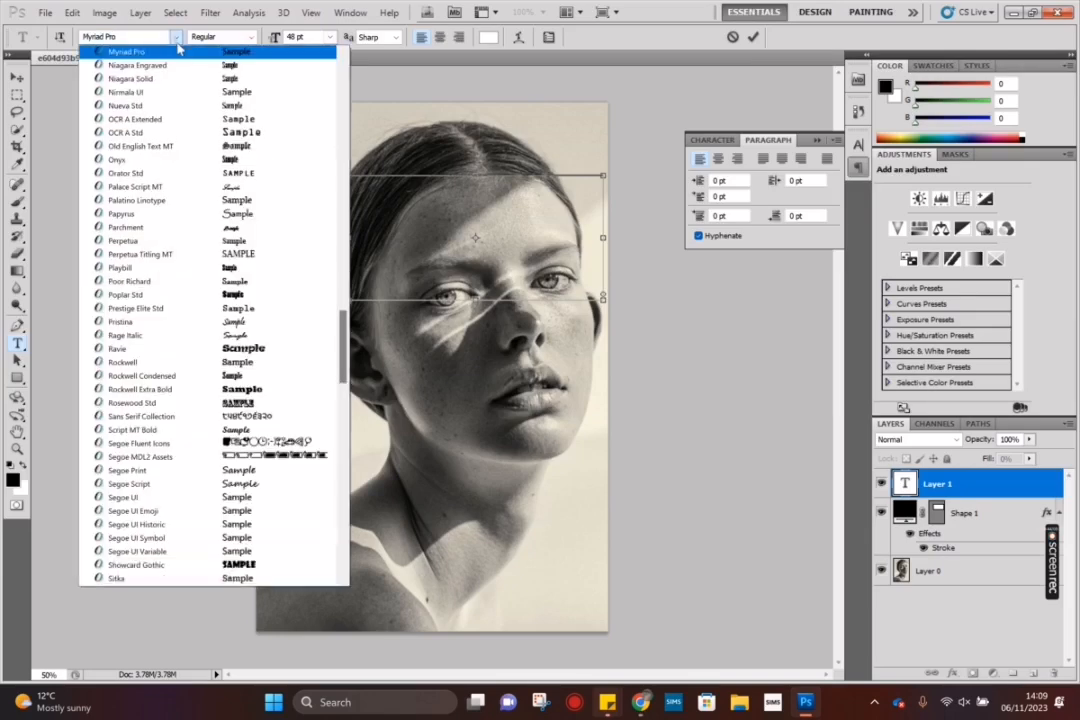
left_click(155, 35)
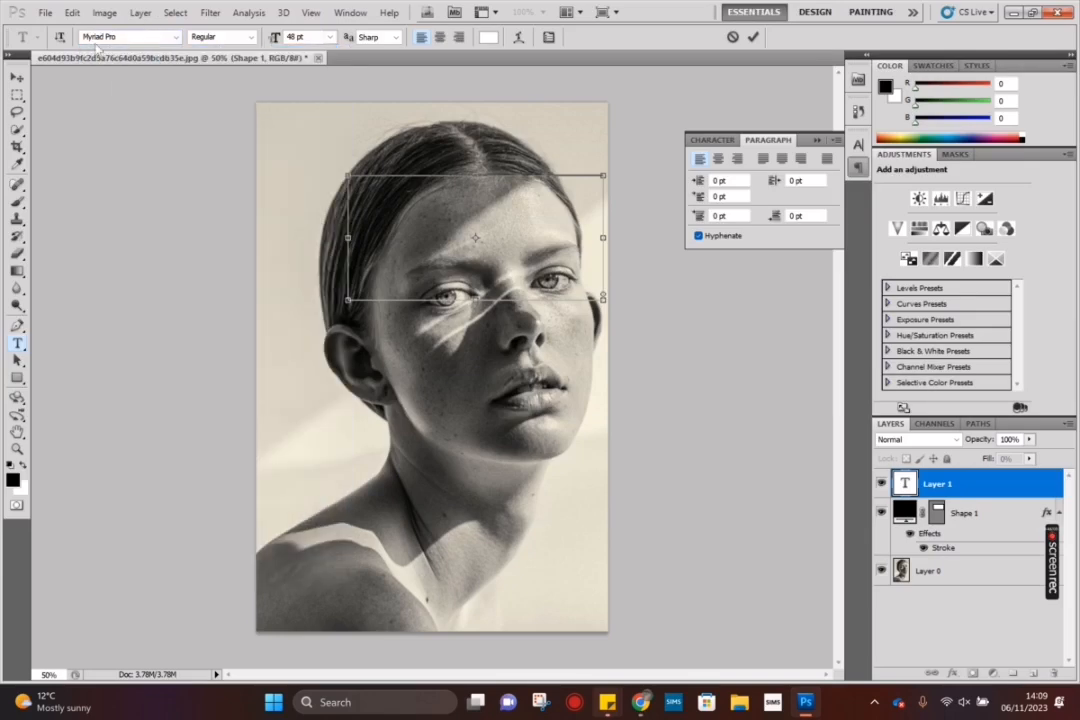
left_click(178, 38)
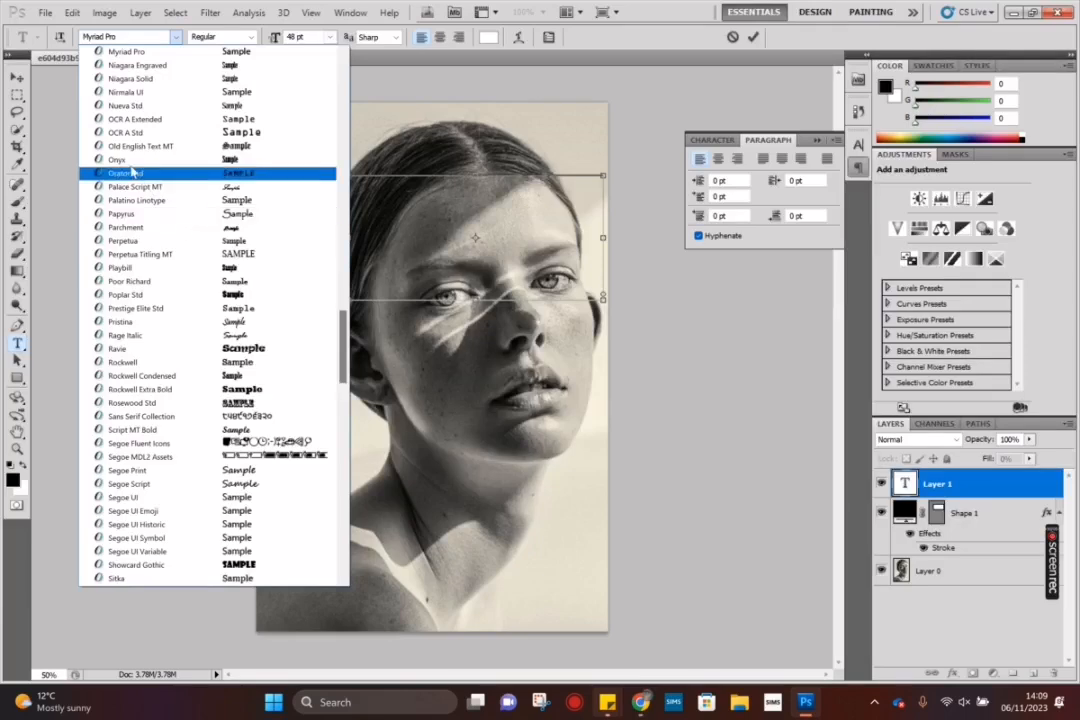
scroll(195, 190, "down", 2)
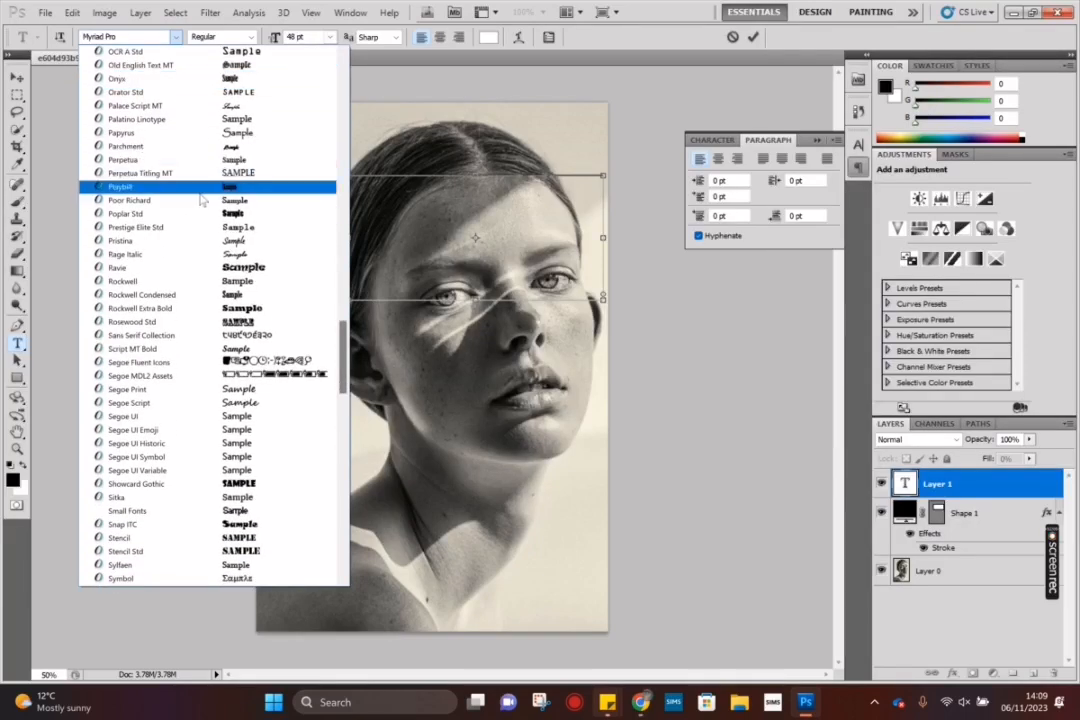
scroll(200, 200, "up", 20)
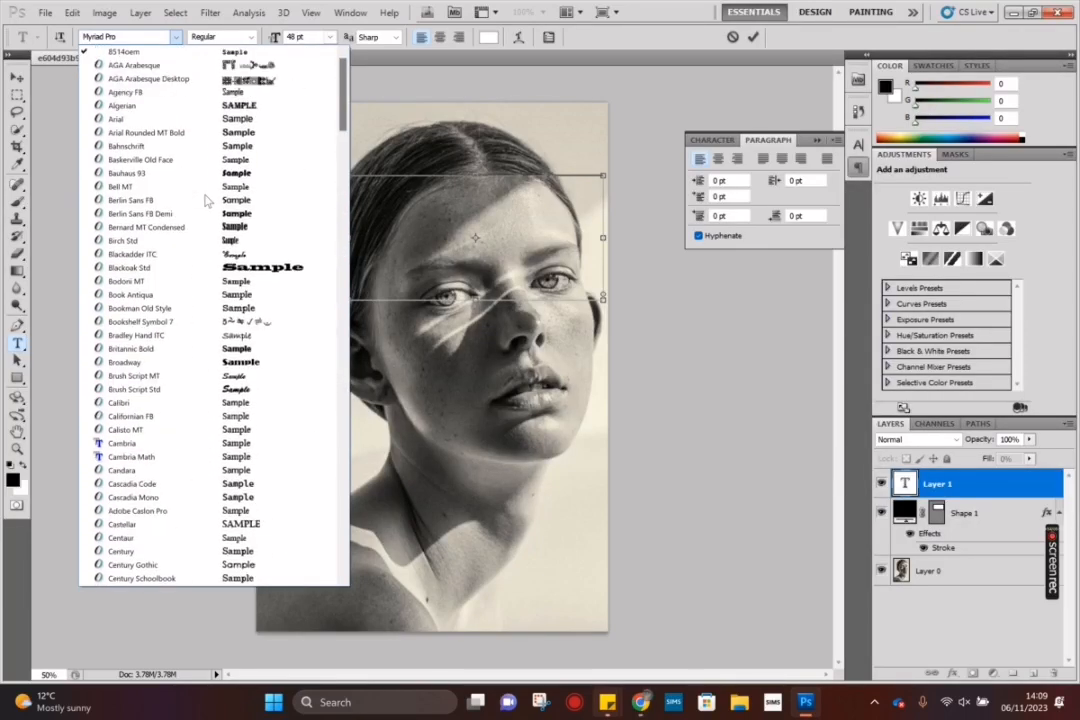
left_click(116, 120)
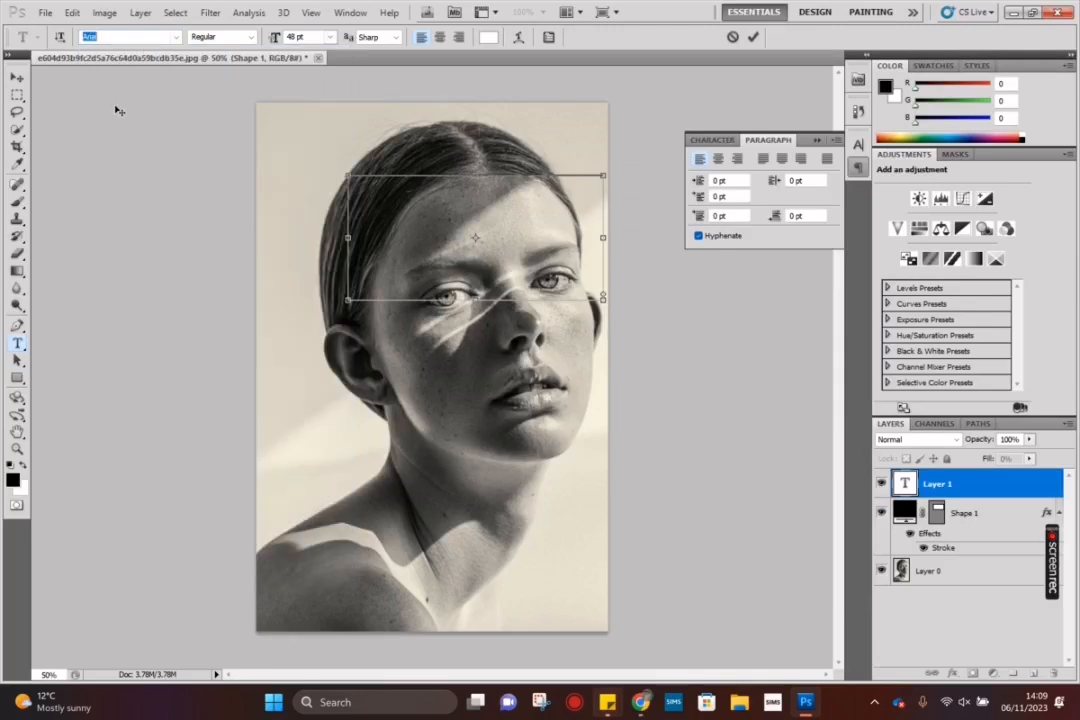
Step: Enter "This is how to warp text onto a portrait" in the text area and shrink its frame to fit closely around the words
left_click(388, 194)
left_click(932, 486)
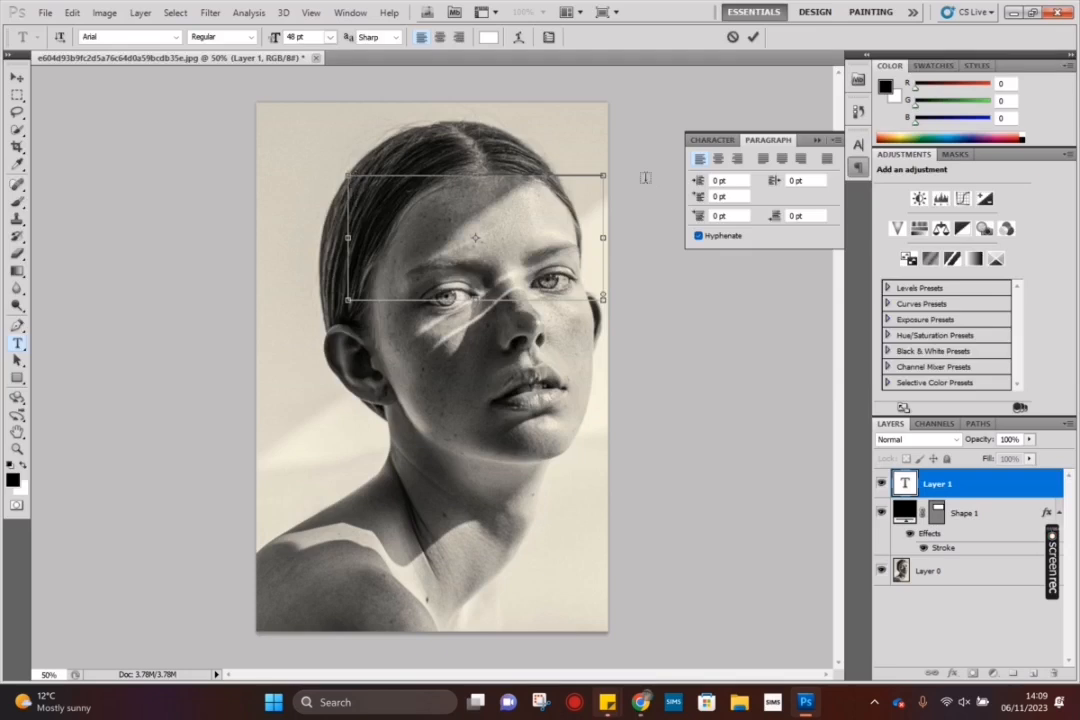
type("This is")
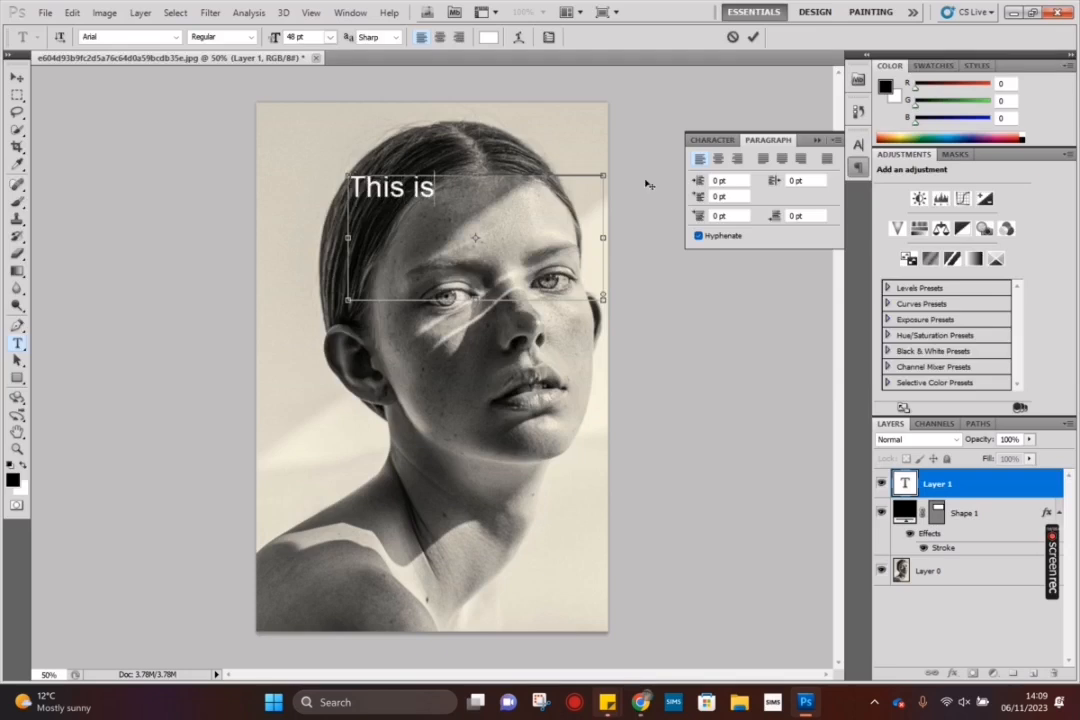
type(" how to w")
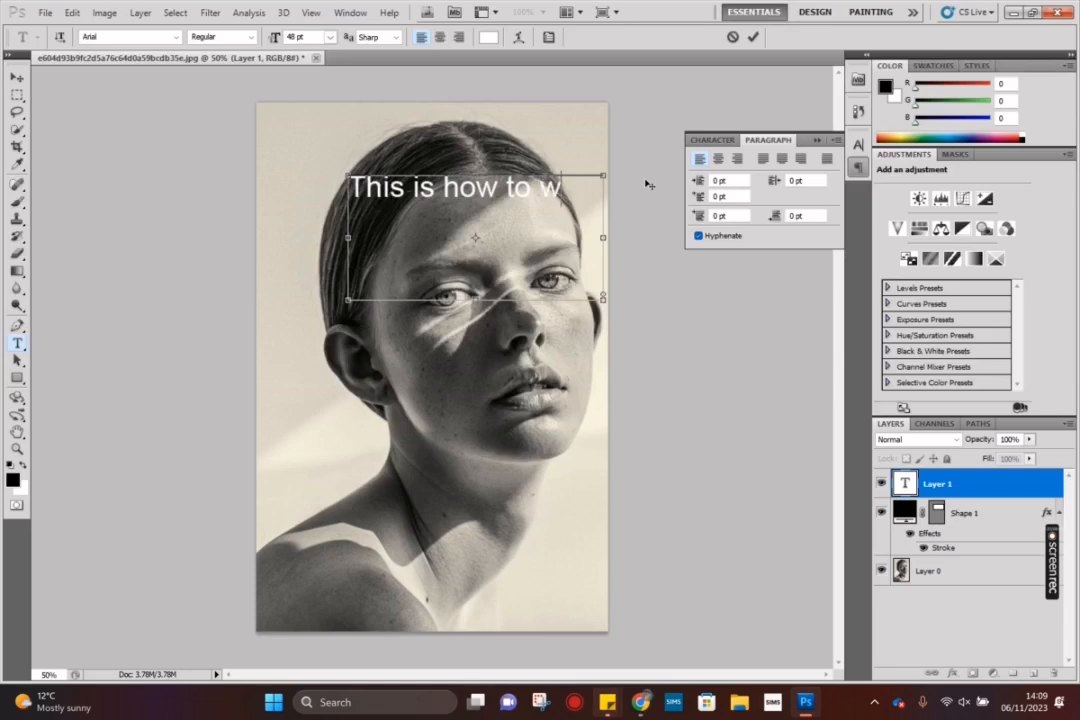
type("arp")
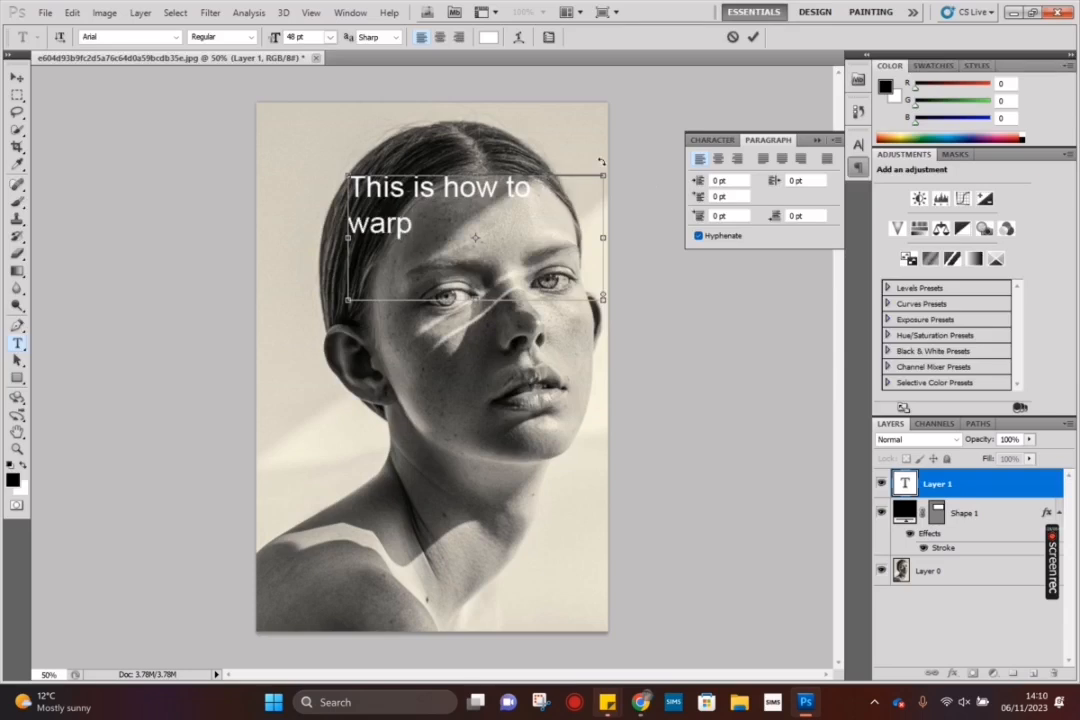
type(" text")
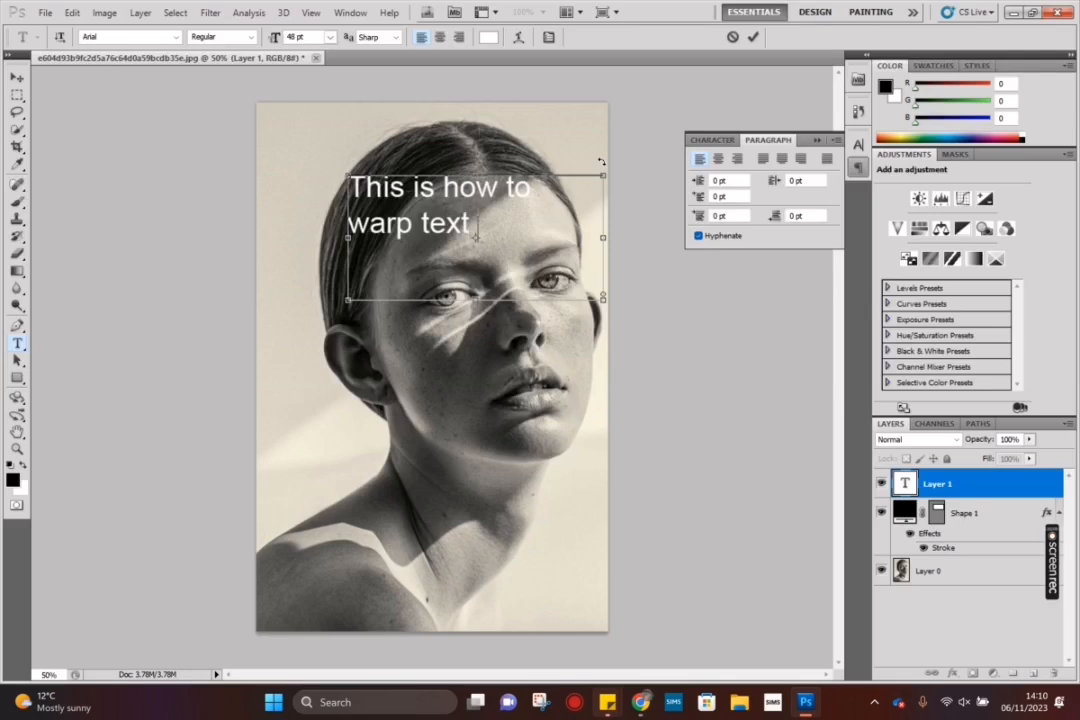
type(" onto a p")
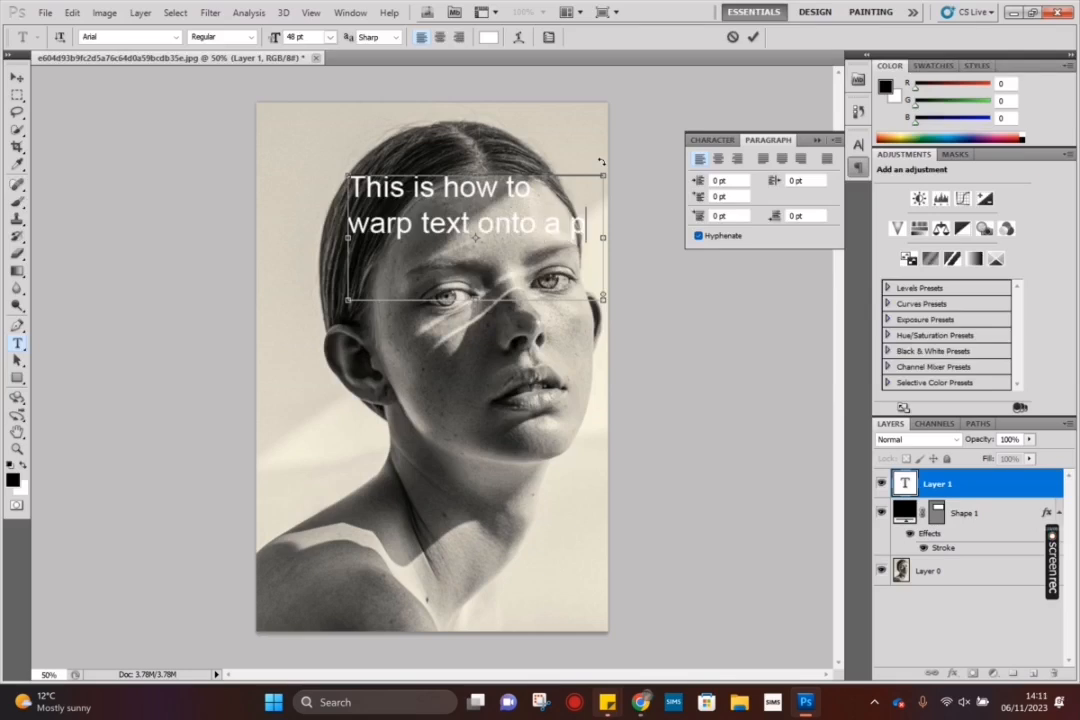
type("ortrait")
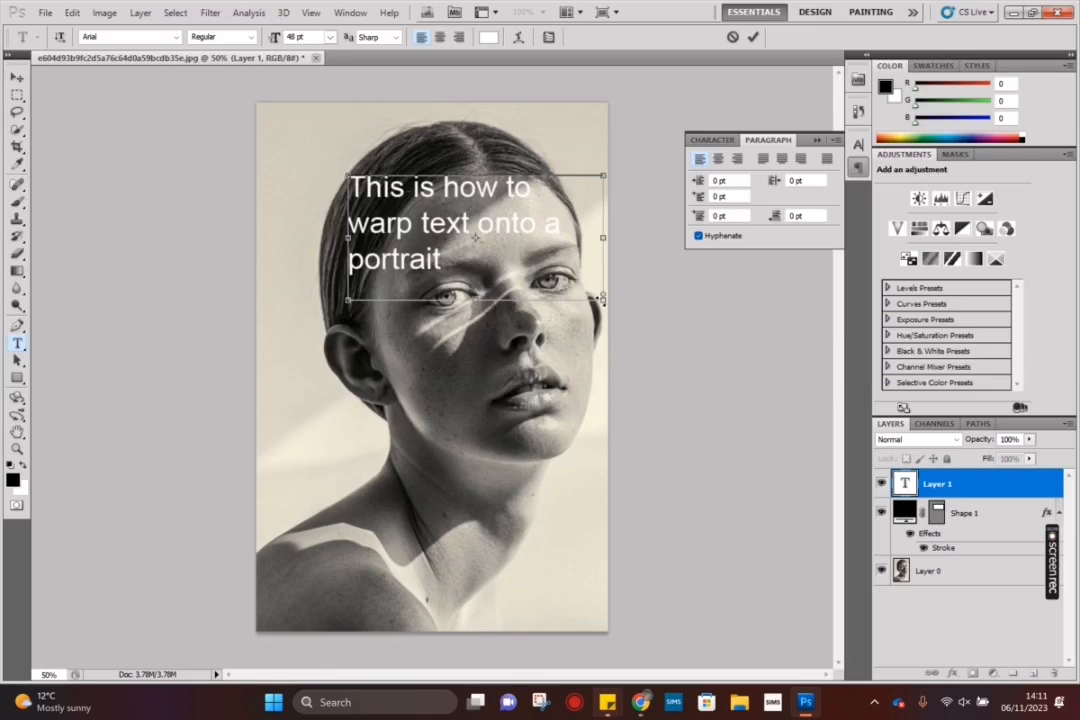
left_click_drag(595, 296, 563, 273)
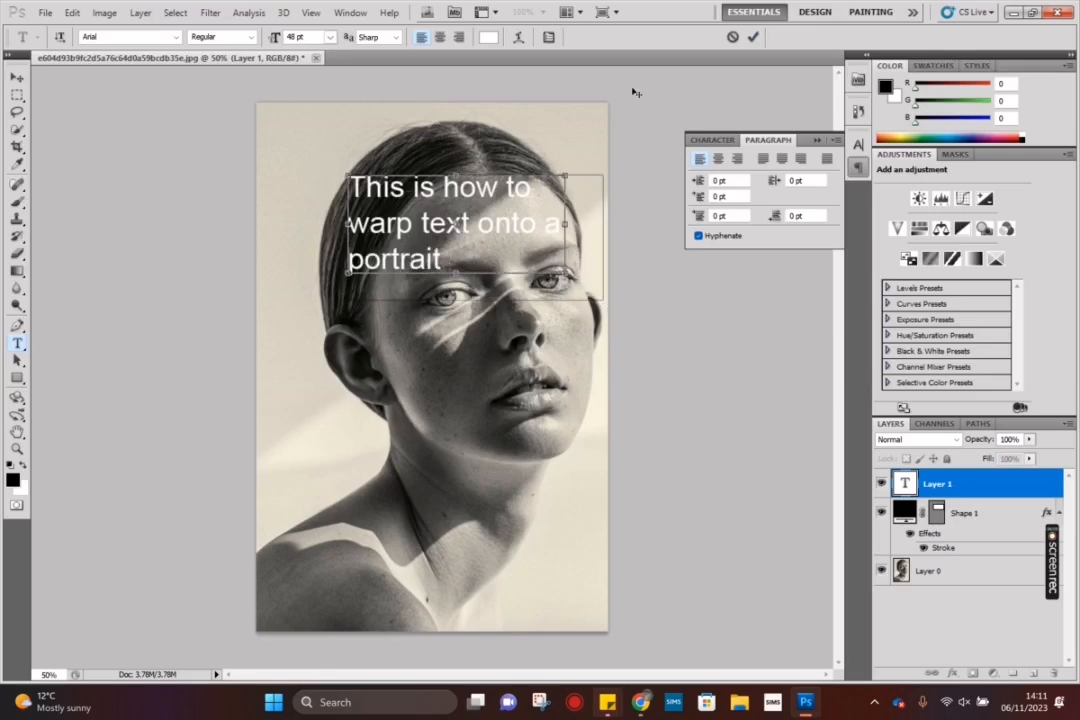
Step: Set the leading of the whole text to 36 pt
left_click(548, 38)
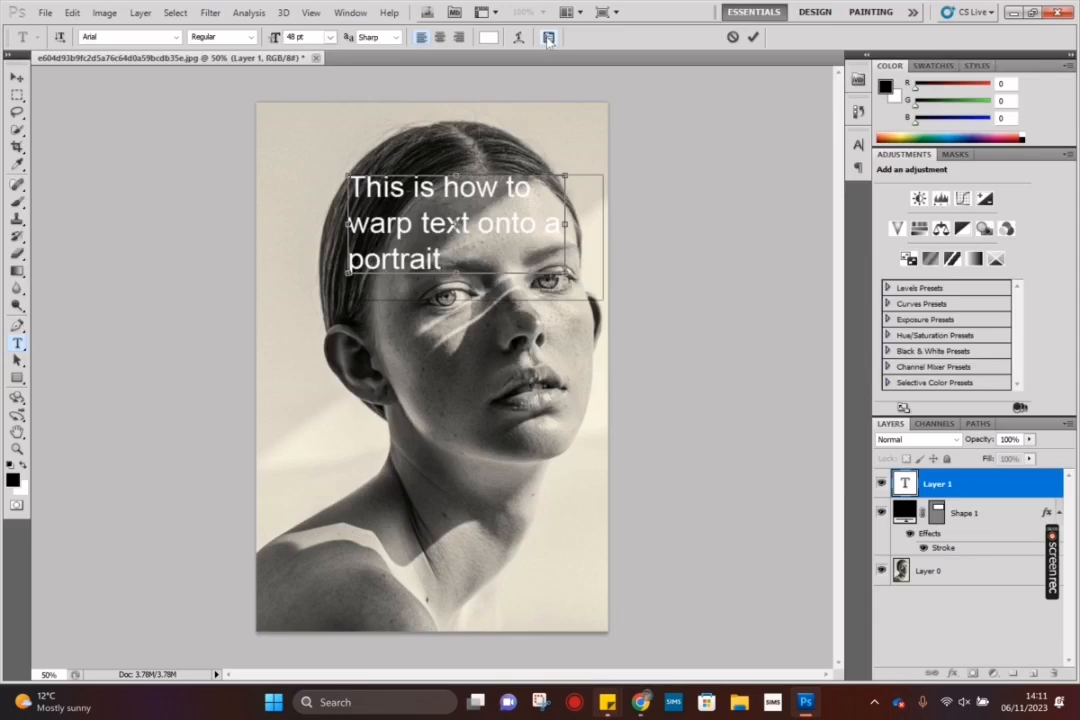
left_click(548, 38)
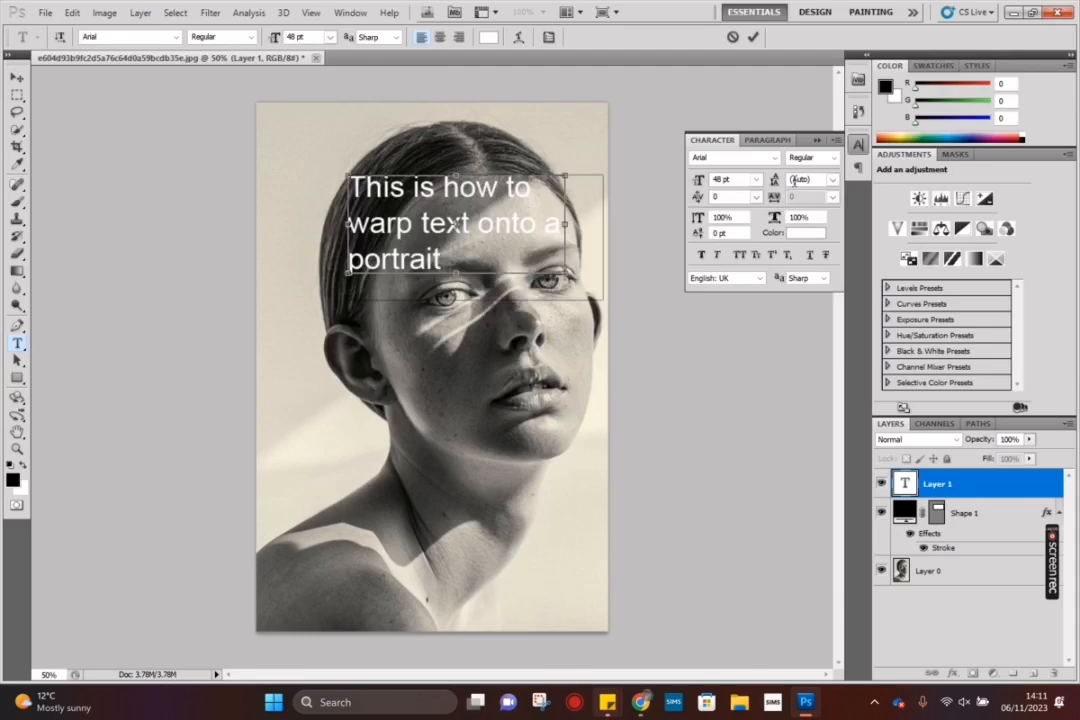
left_click(832, 179)
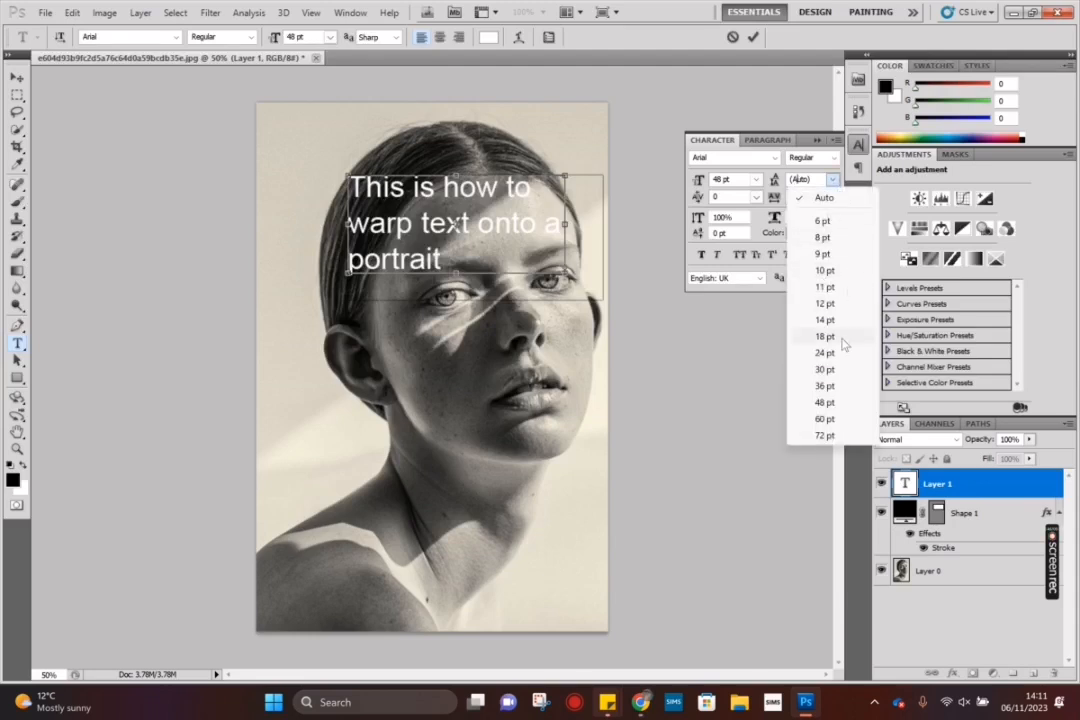
left_click(833, 385)
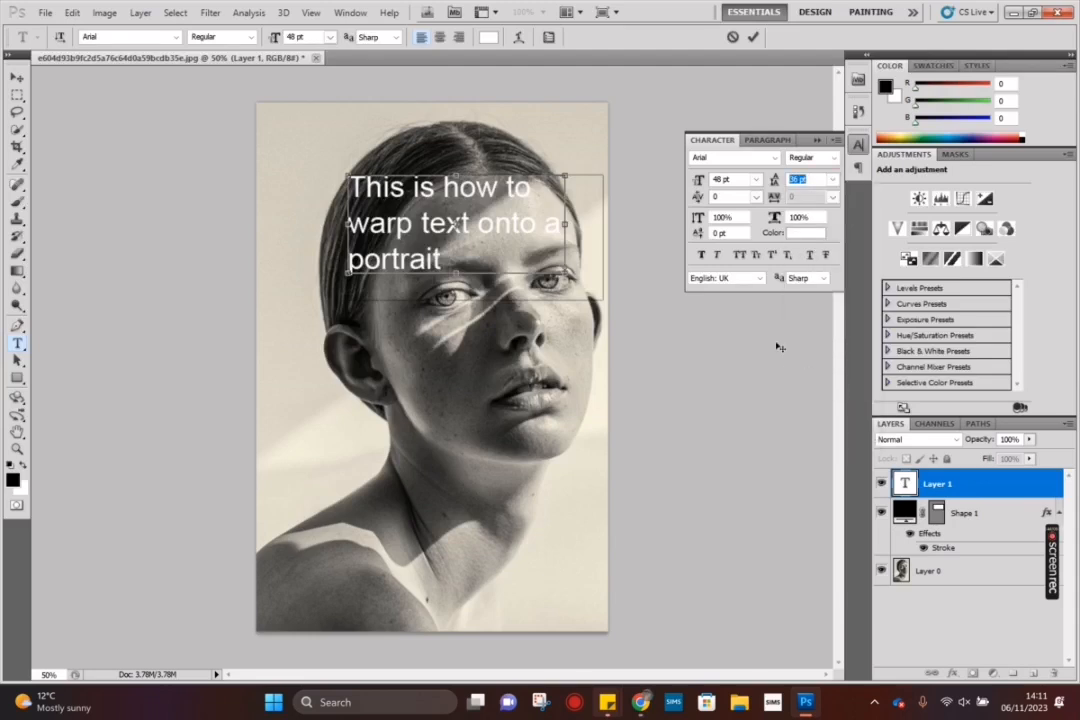
double_click(436, 251)
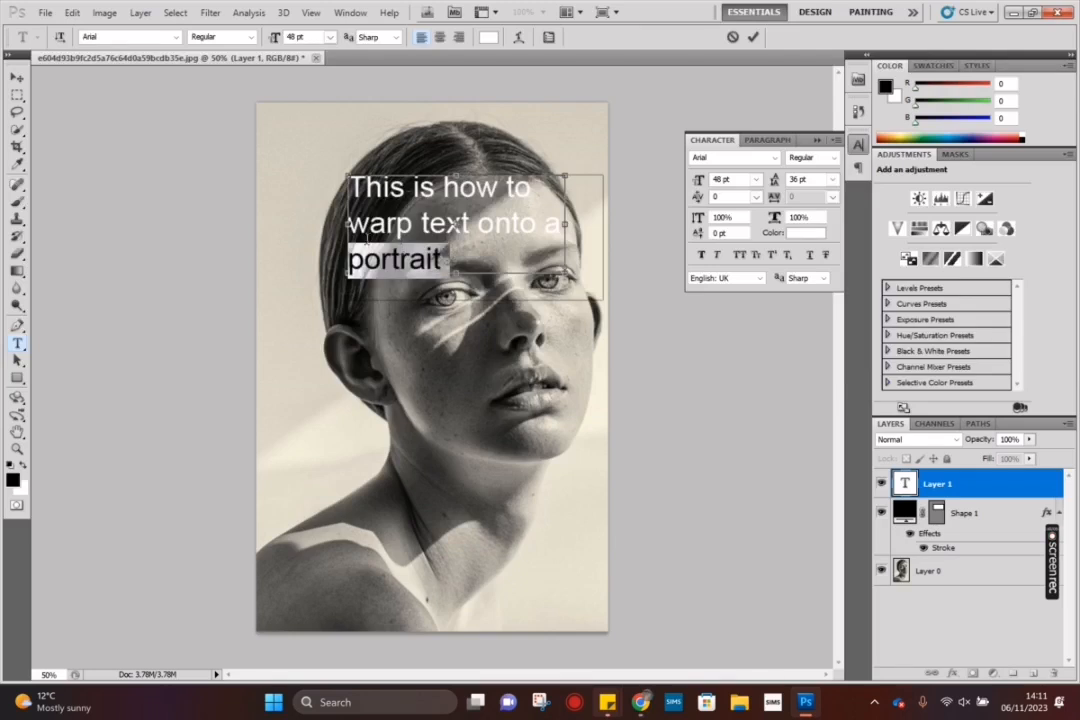
key("ctrl+a")
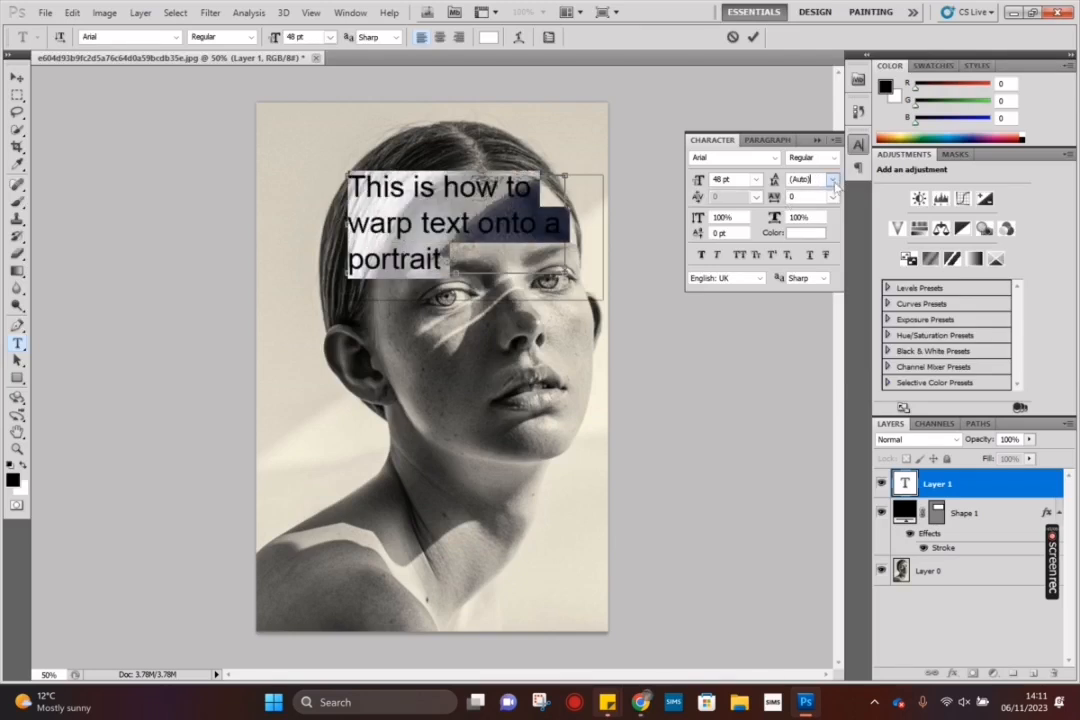
left_click(832, 180)
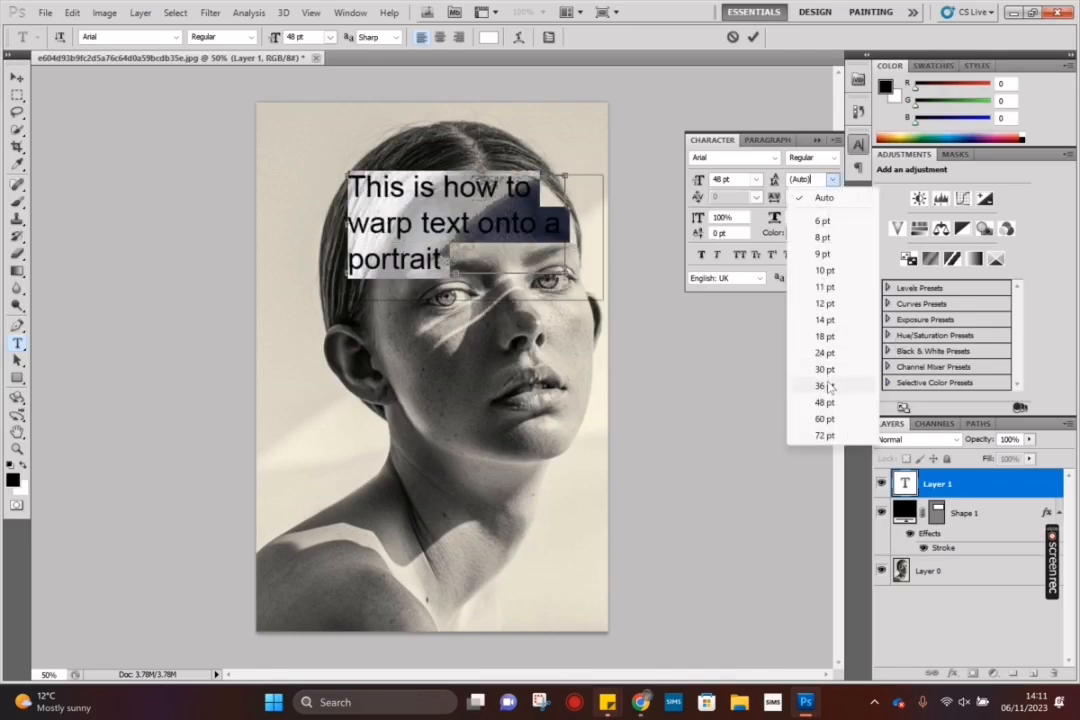
left_click(825, 386)
Step: Append "Warp your words onto" to the end of the text block and commit the text
left_click(451, 233)
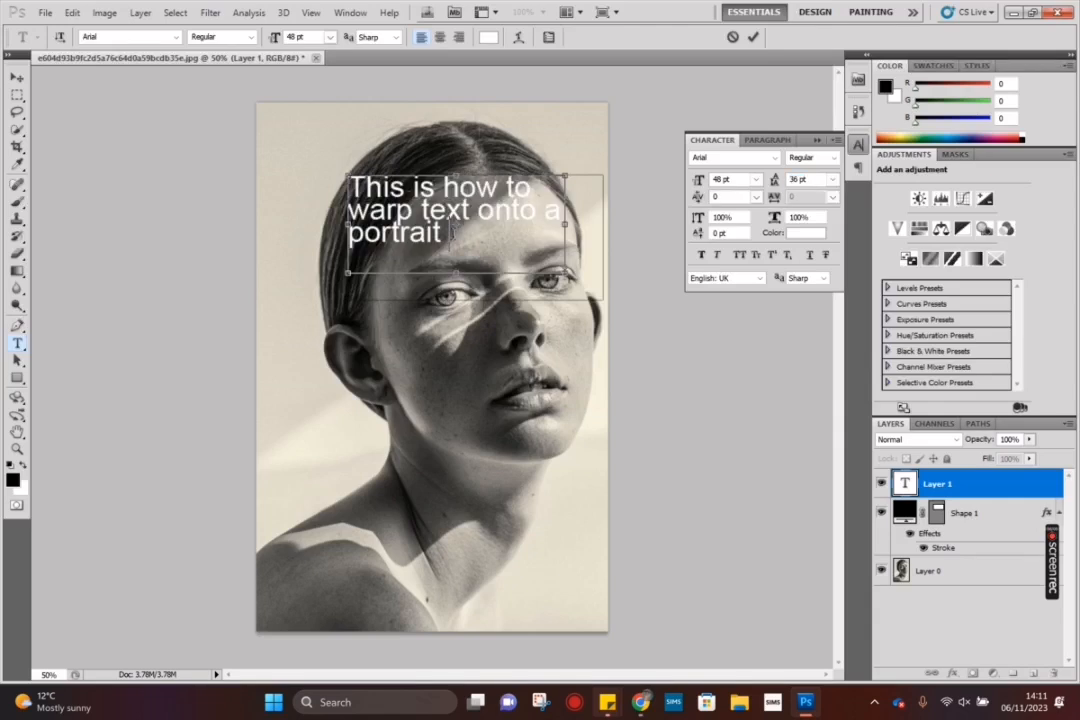
type("War")
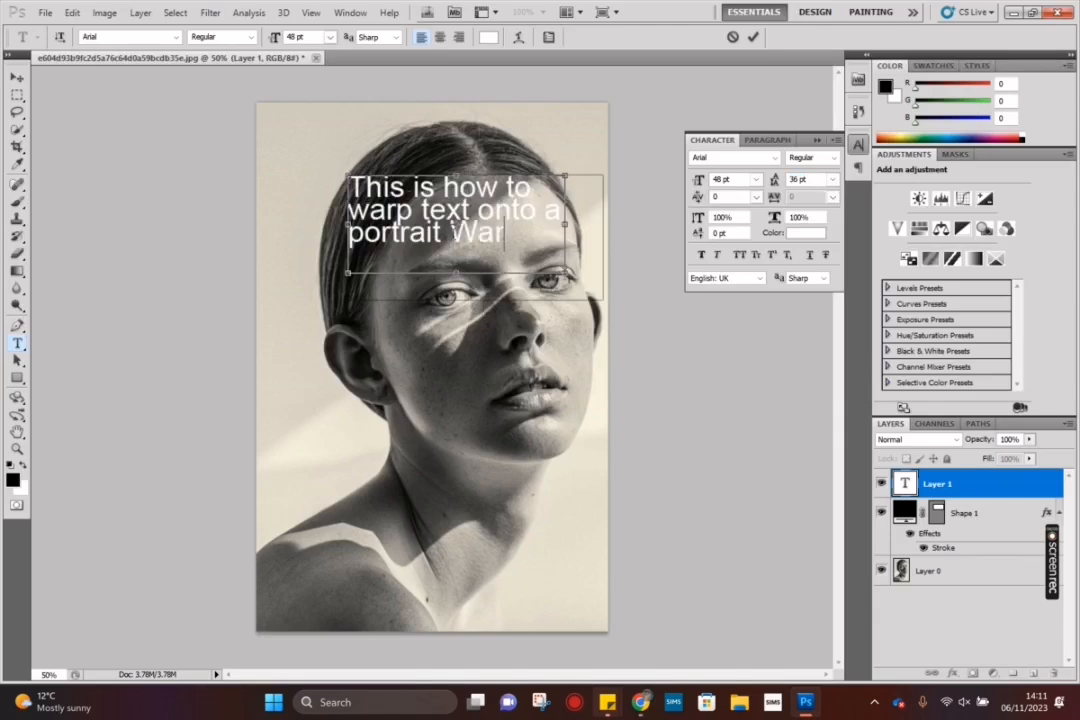
type("p you")
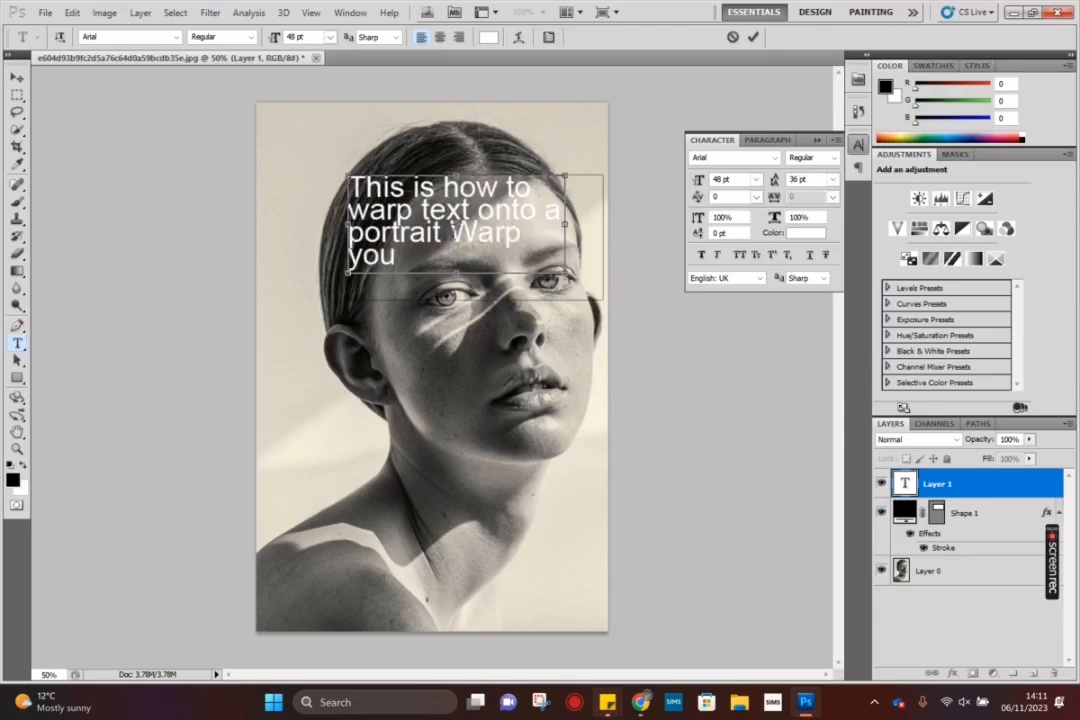
type(" r wo")
key("BackSpace")
key("BackSpace")
key("BackSpace")
type("r words")
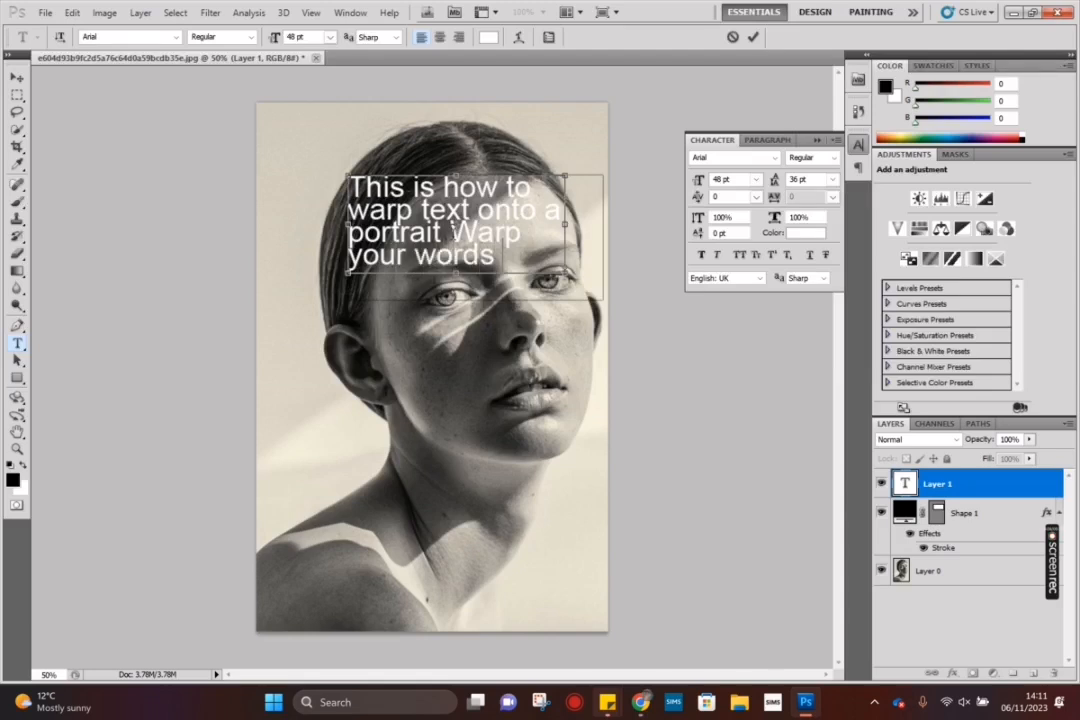
type(" onto")
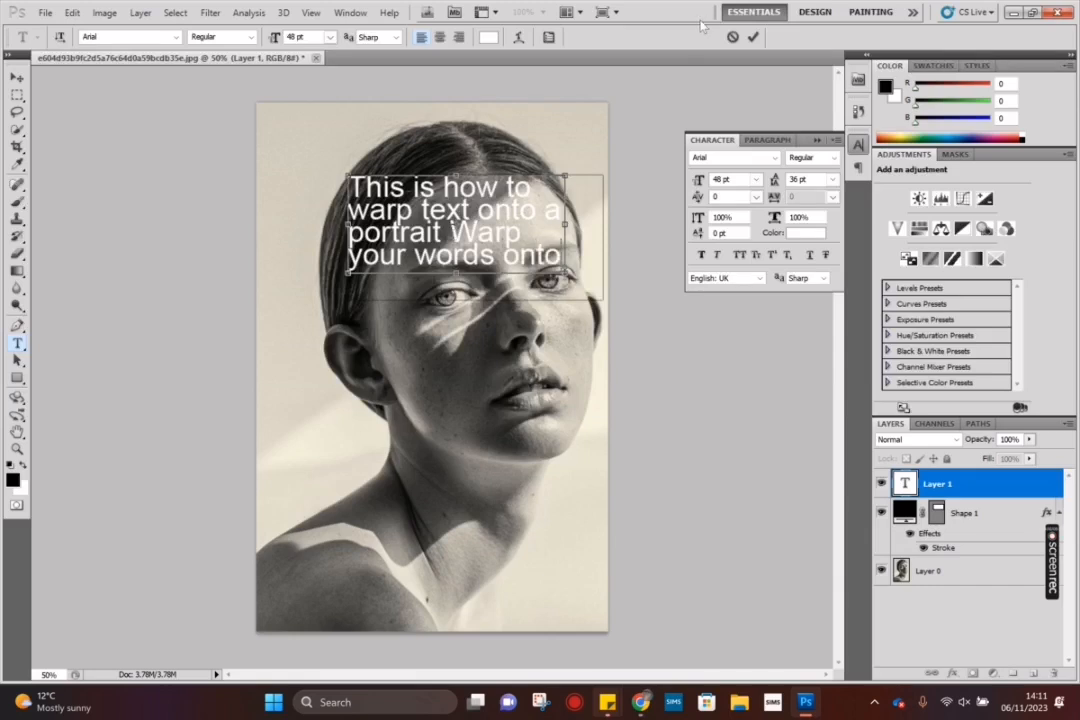
left_click(754, 37)
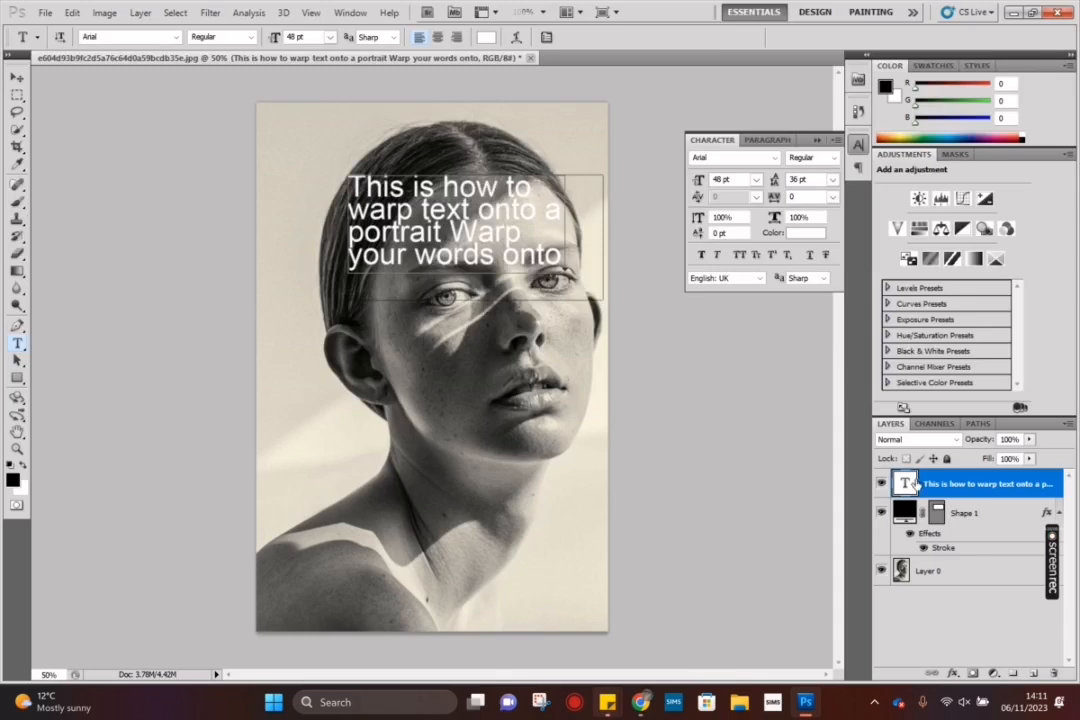
Step: Add a 3 px black Stroke layer style, positioned outside, to the text layer
left_click(138, 13)
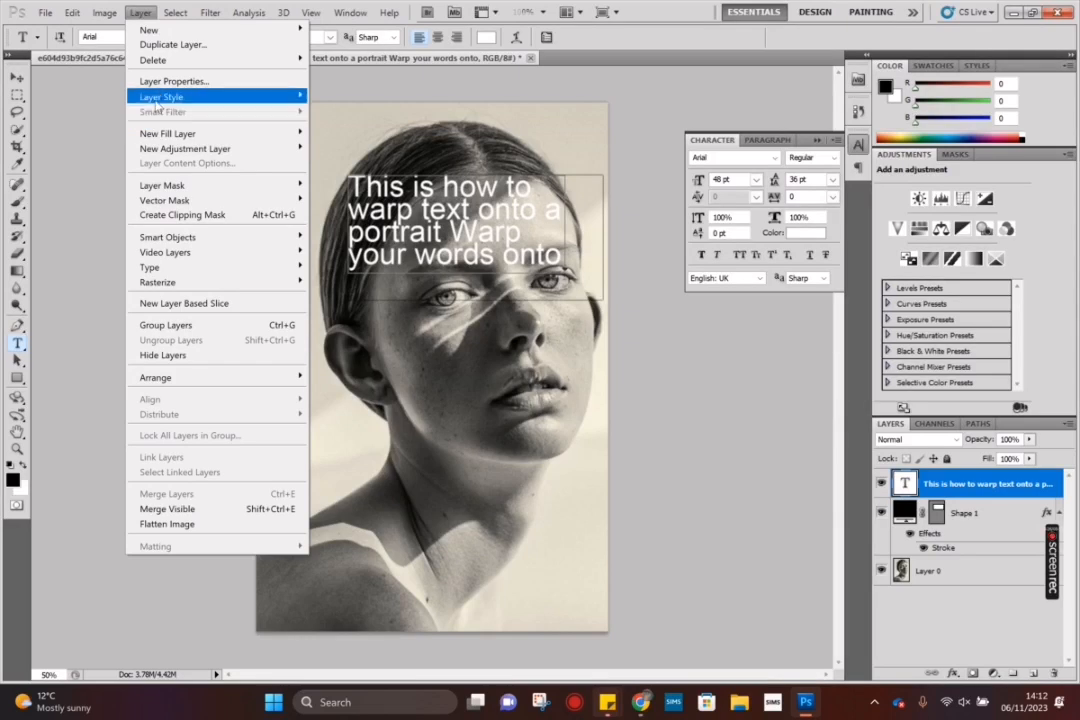
mouse_move(140, 96)
key("Escape")
key("Escape")
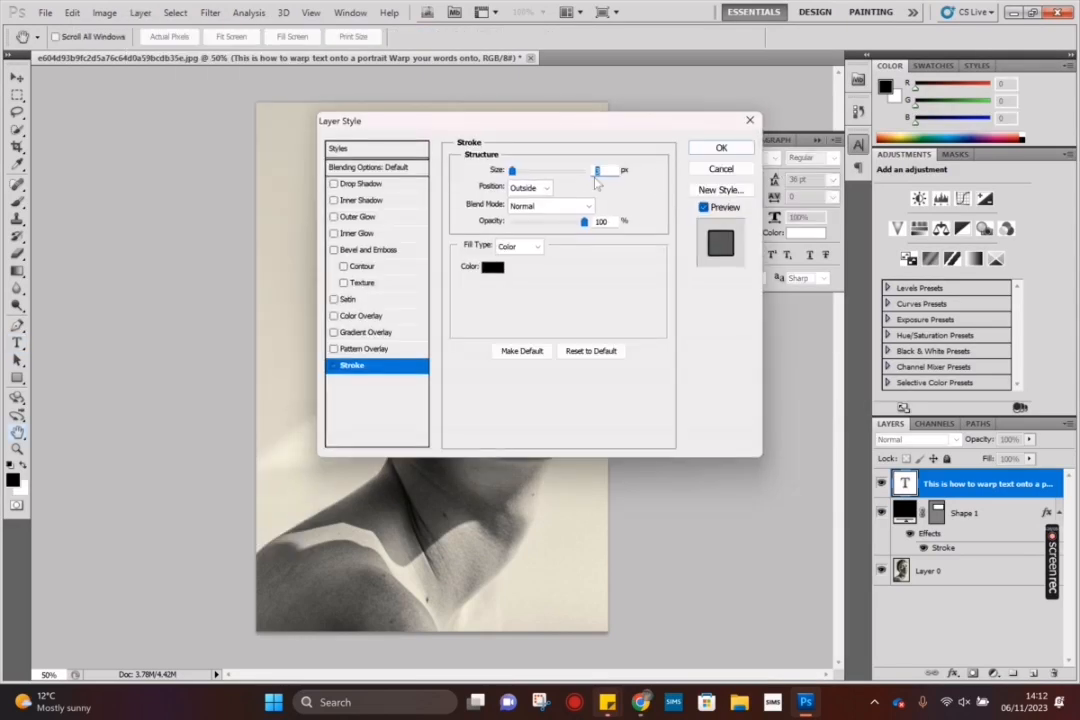
left_click(721, 148)
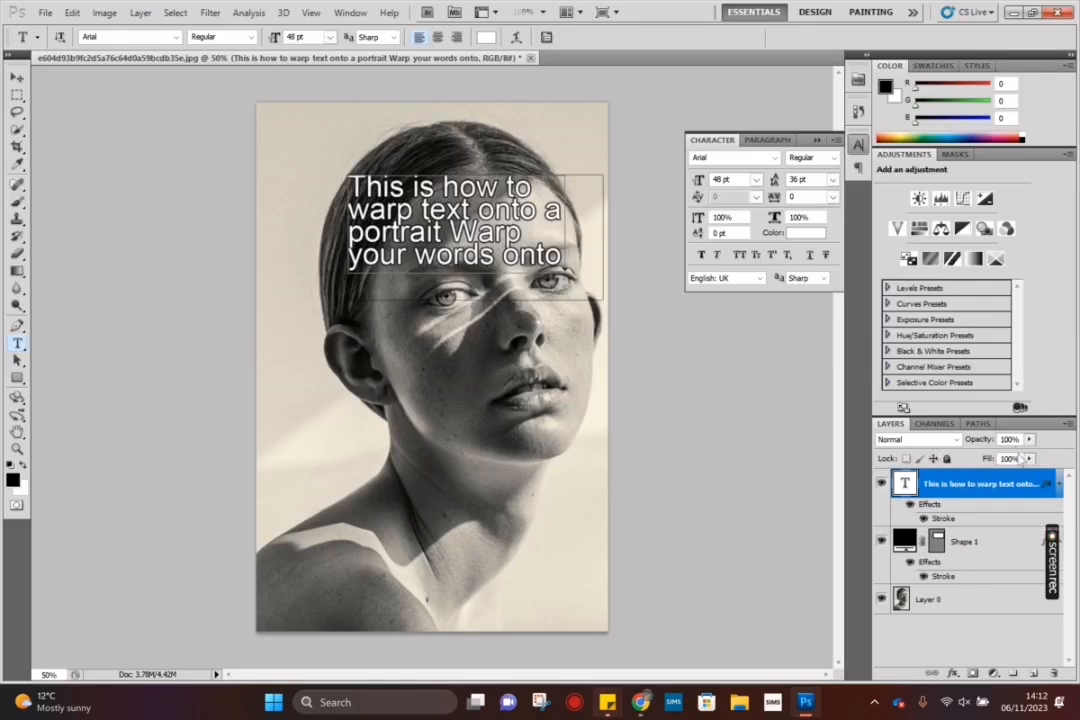
Step: Reduce the text layer's fill to 0% and convert the layer to a Smart Object
left_click(1029, 459)
mouse_move(1031, 475)
left_mouse_down()
mouse_move(975, 483)
mouse_move(880, 460)
mouse_move(565, 303)
left_mouse_up()
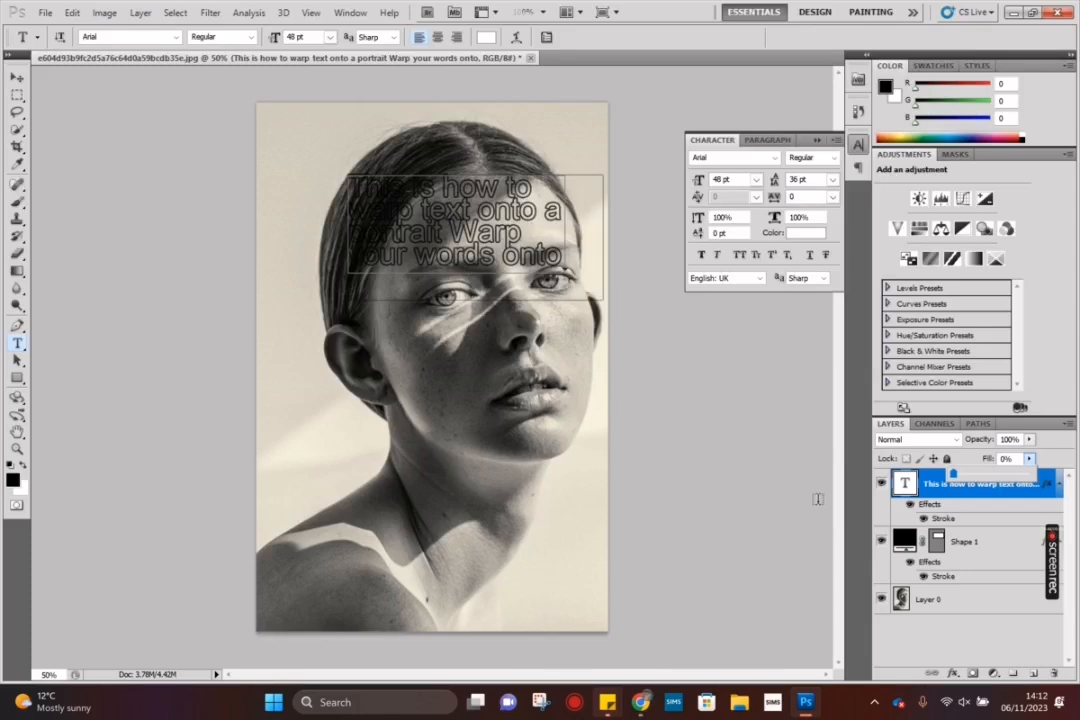
left_click(931, 490)
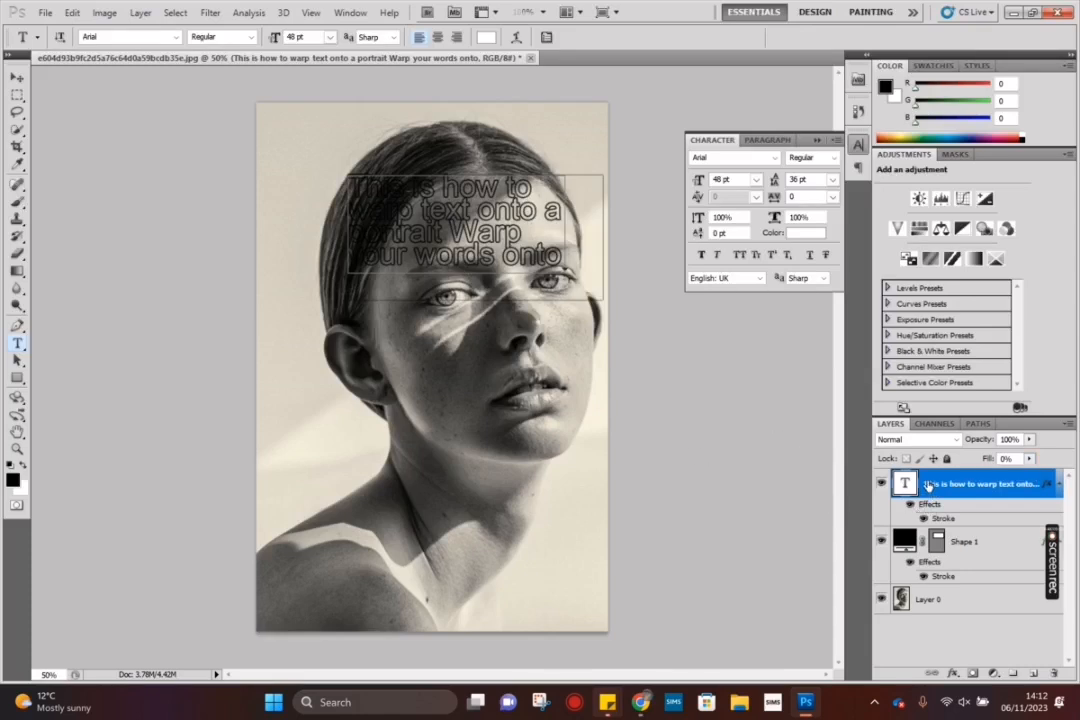
right_click(927, 486)
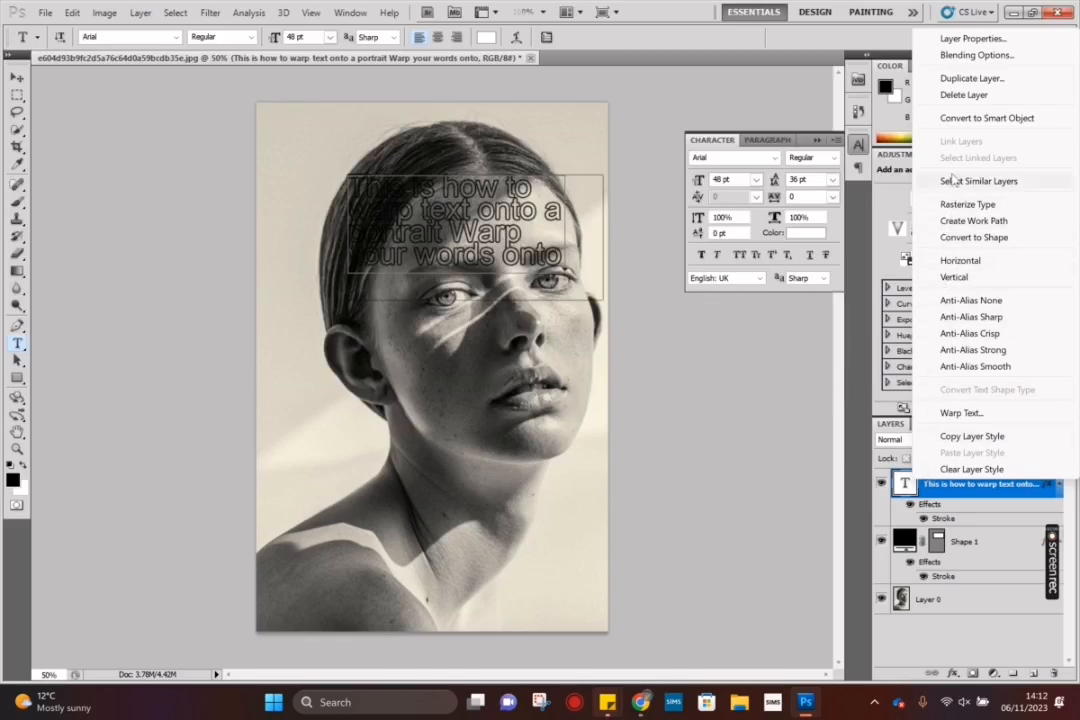
left_click(955, 122)
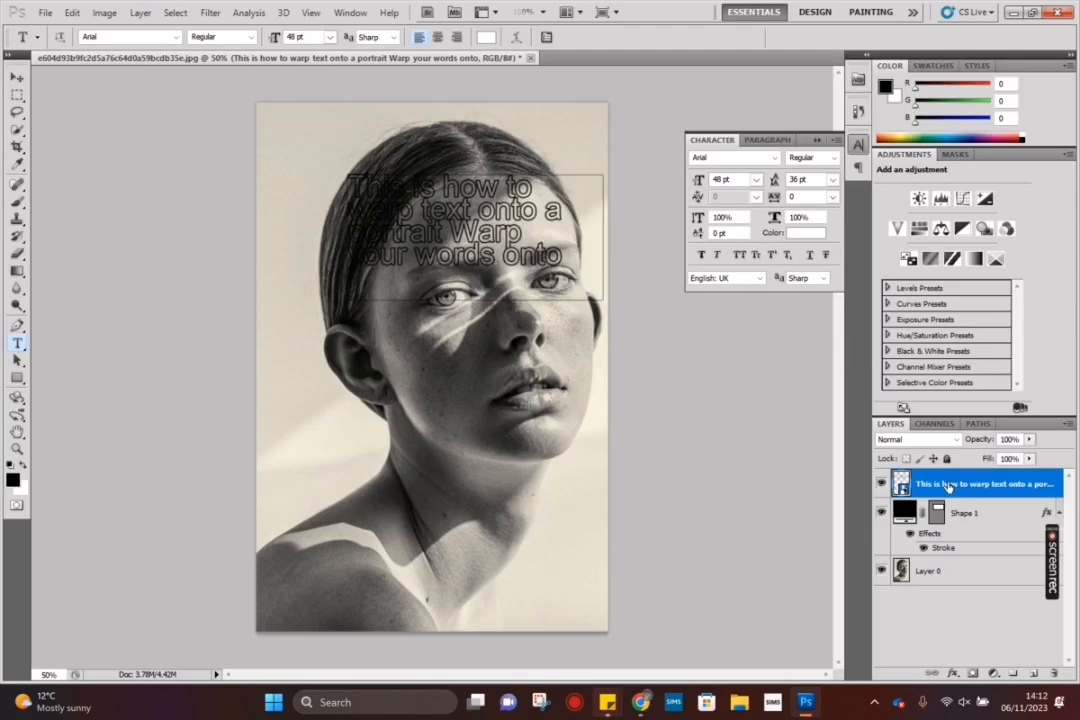
Step: Start a Warp transform on the text and pull its right side outward toward the edge of the forehead
left_click(72, 12)
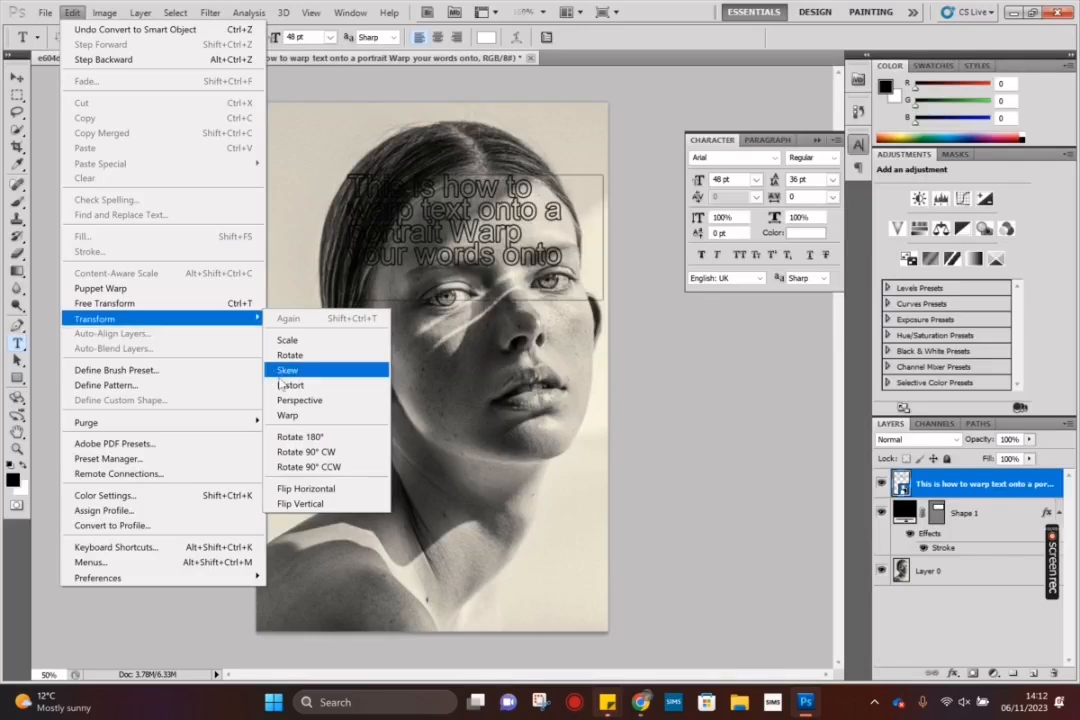
left_click(291, 416)
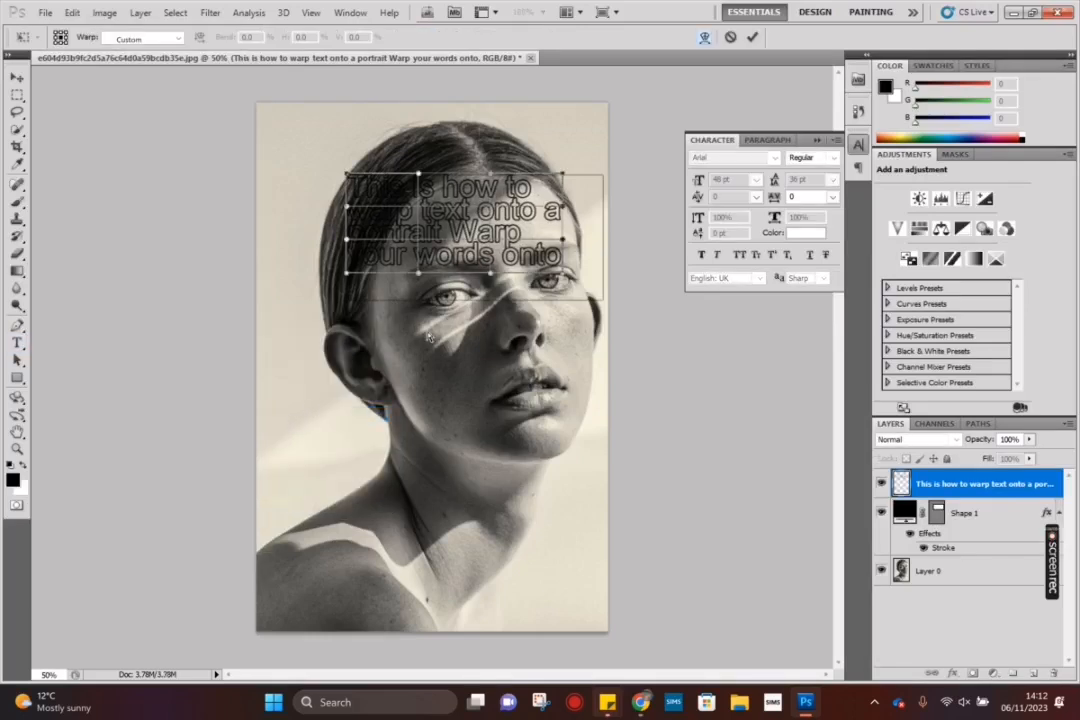
left_click_drag(566, 210, 591, 226)
left_click_drag(526, 190, 547, 196)
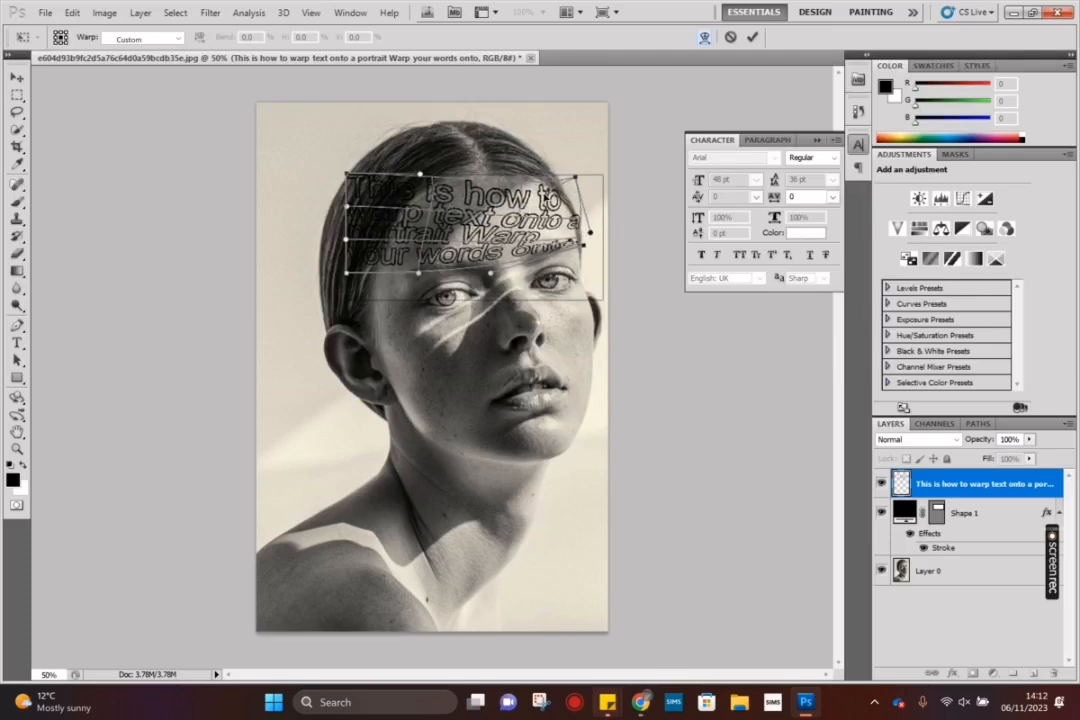
Step: Pull the left corners and left edge of the warp inward and down so the text follows the hairline and temple
left_click_drag(418, 193, 437, 188)
left_click_drag(353, 179, 387, 211)
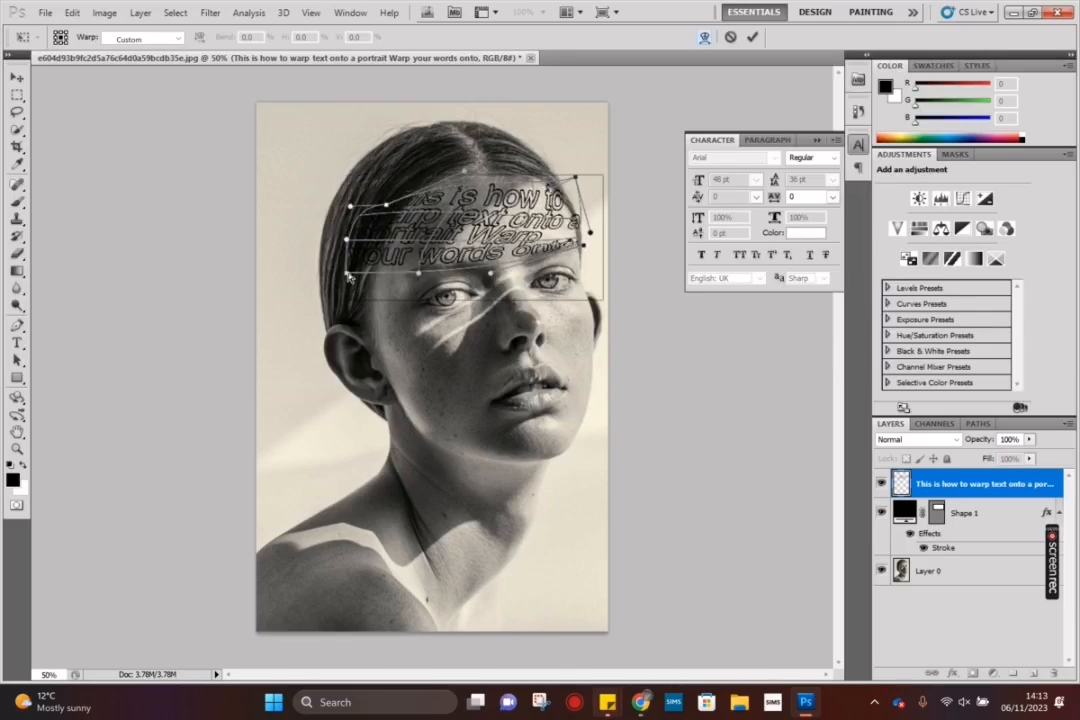
left_click_drag(348, 272, 401, 305)
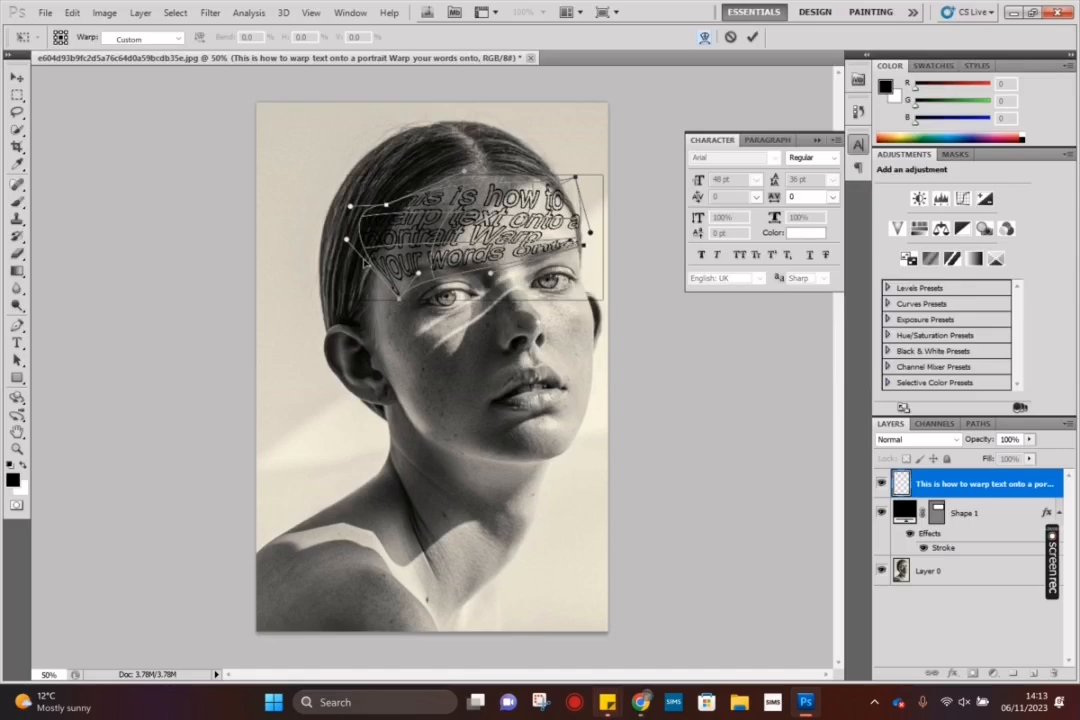
left_click_drag(366, 232, 379, 241)
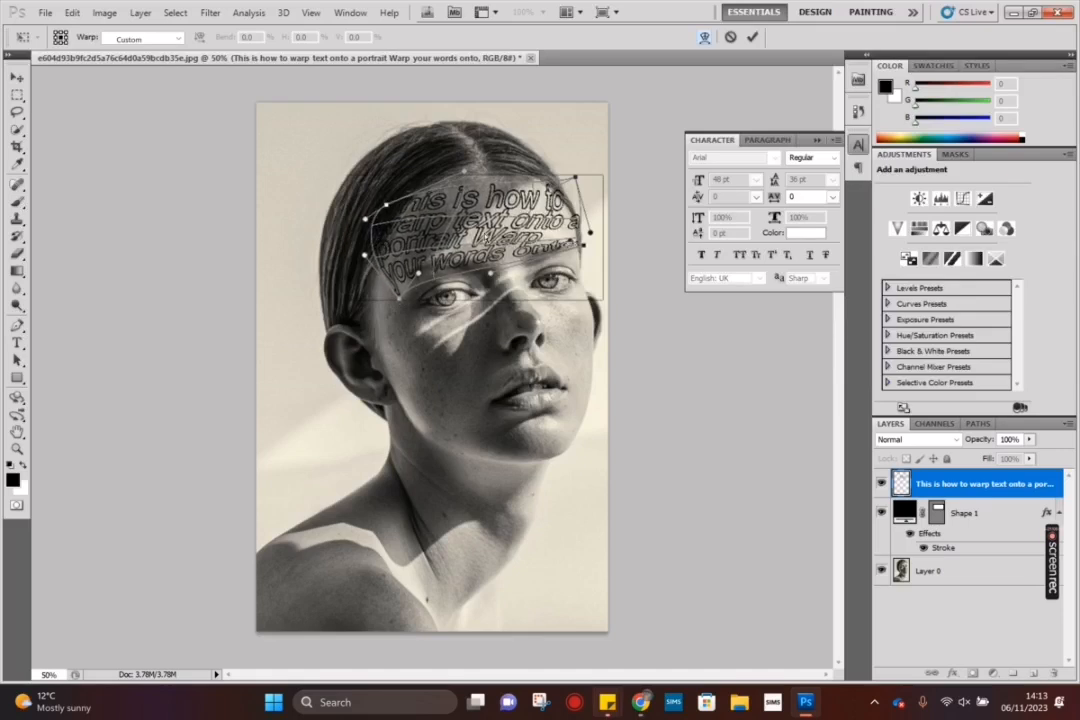
Step: Finish the warp by bulging the text's middle upward and extending its lower-right corner over the brow, and hide the Shape 1 layer
left_click_drag(483, 233, 501, 191)
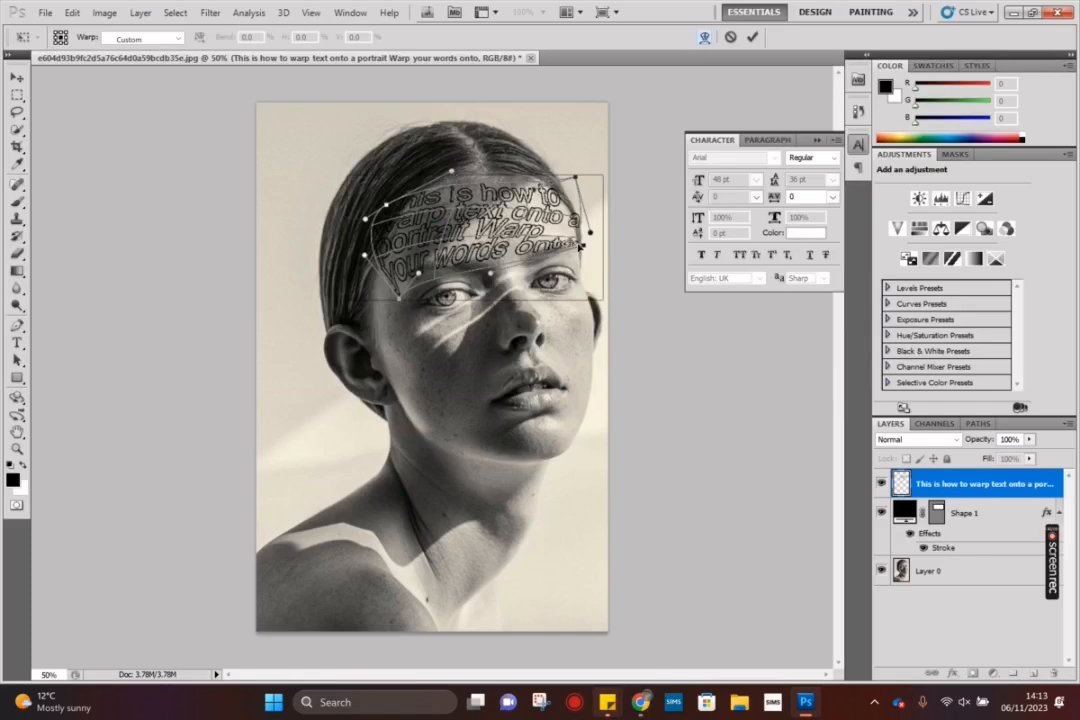
left_click_drag(582, 246, 589, 259)
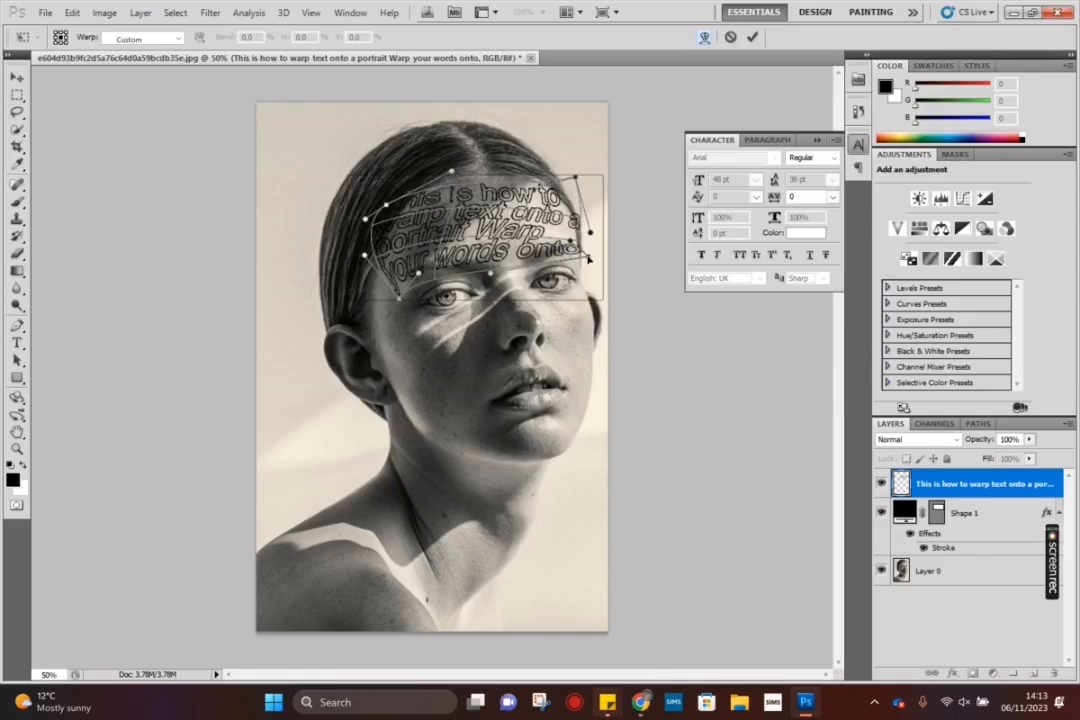
left_click_drag(501, 220, 500, 193)
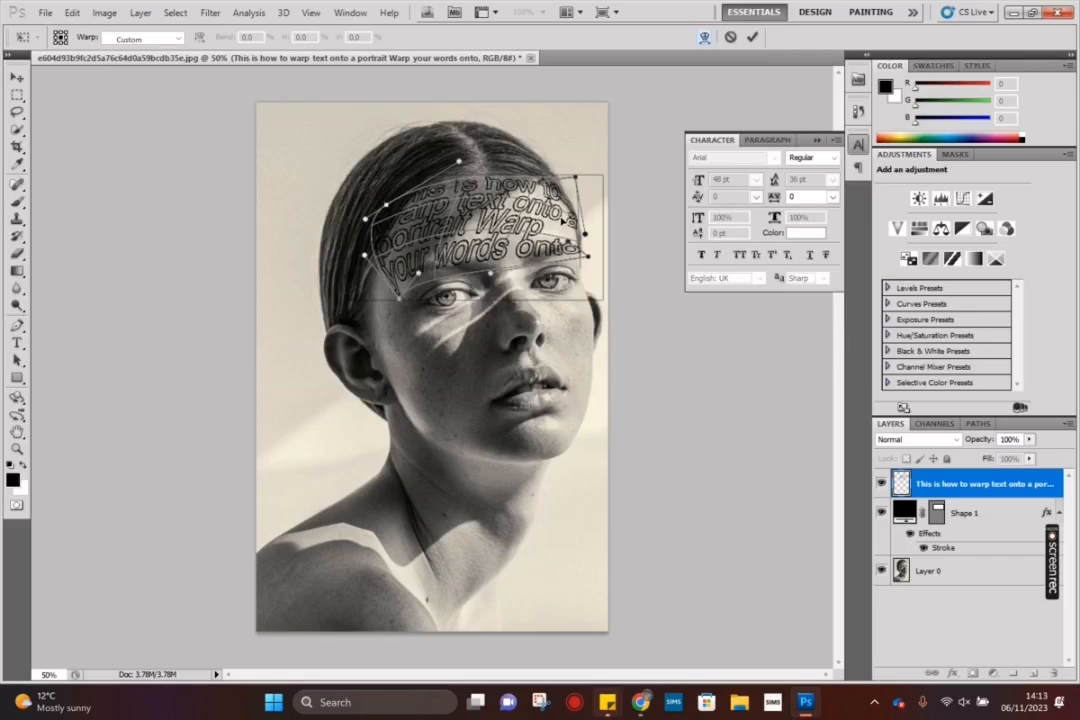
left_click(752, 37)
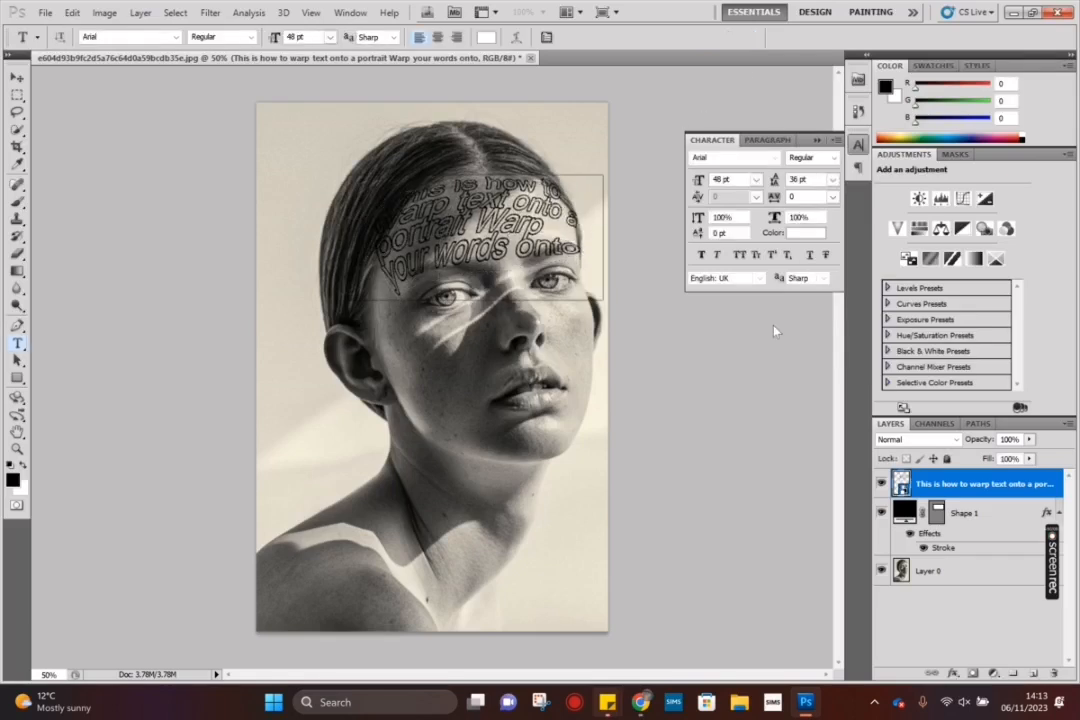
left_click(881, 512)
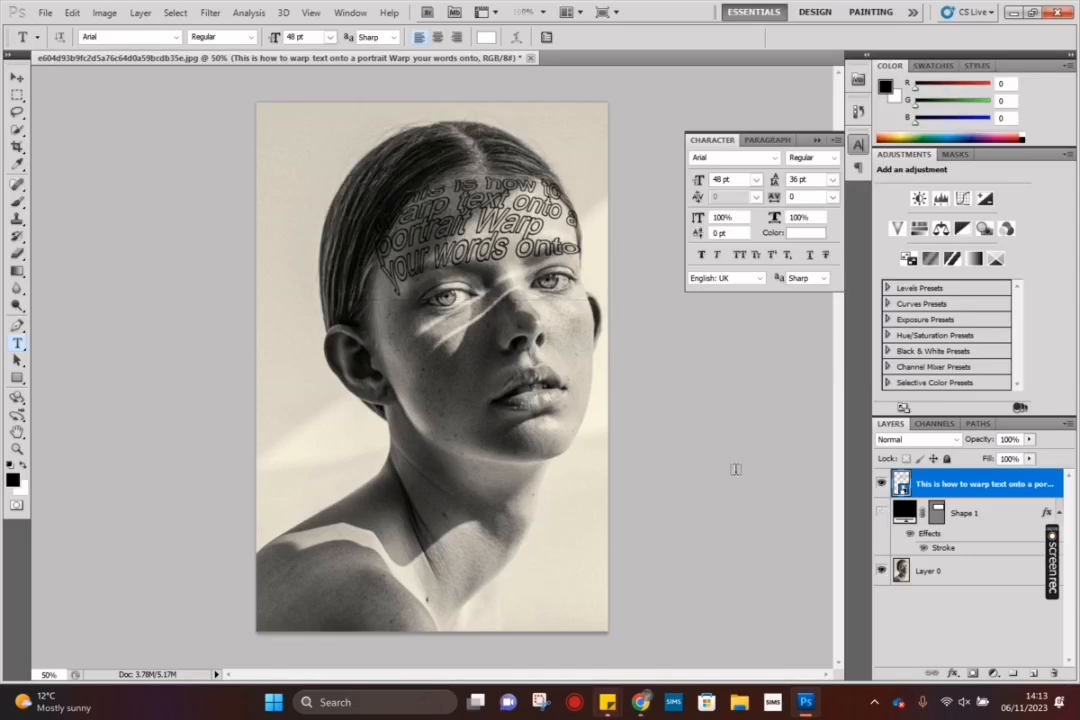